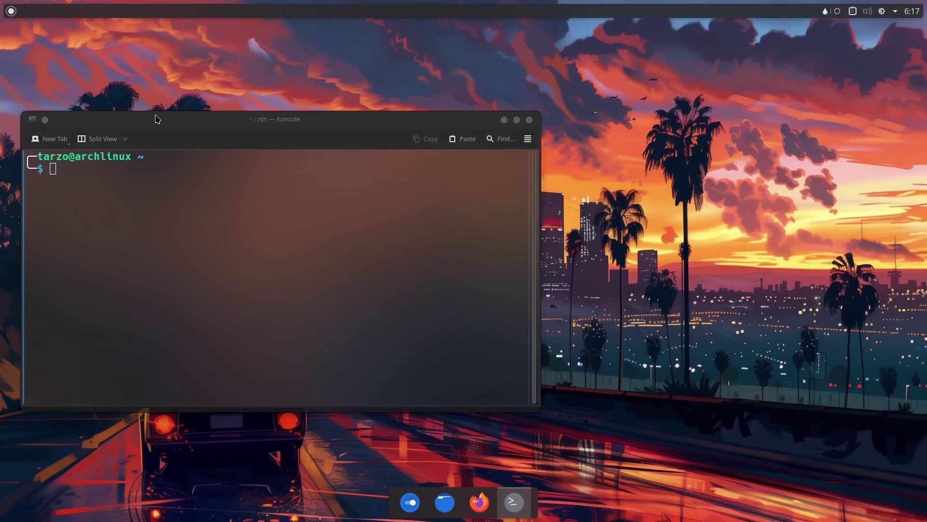
- Install Lutris with the command sudo pacman -Sy lutris and accept the installation of its packages
{"action": "left_click_drag", "start_coordinate": [157, 118], "coordinate": [282, 119]}
{"action": "type", "text": "su"}
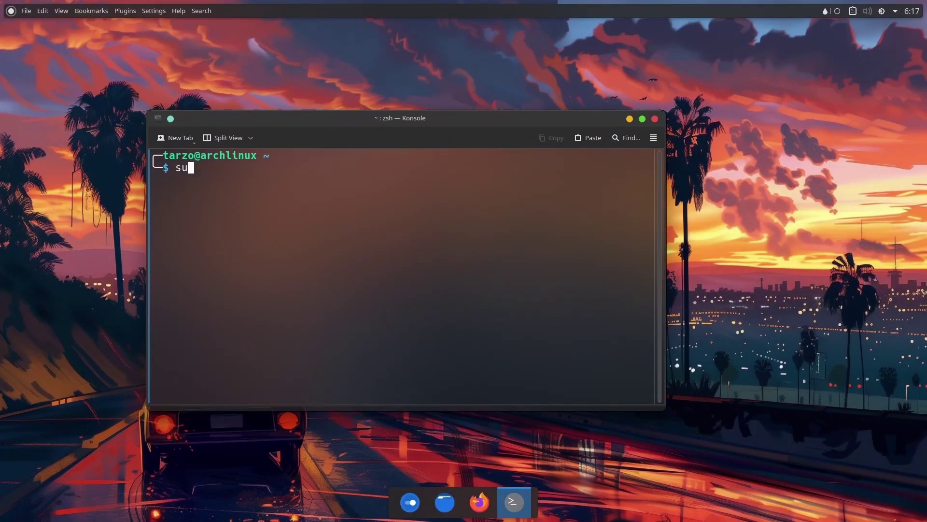
{"action": "type", "text": "do pacman -S lutr"}
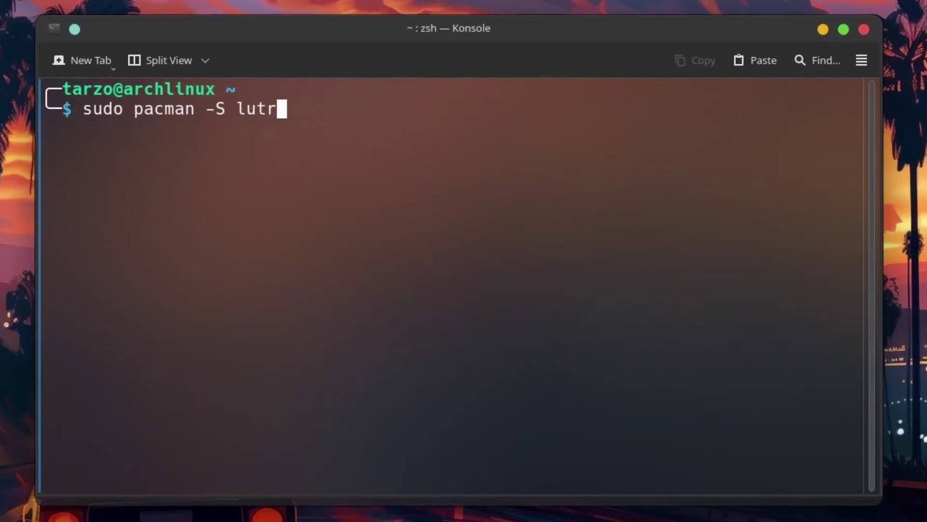
{"action": "type", "text": "is"}
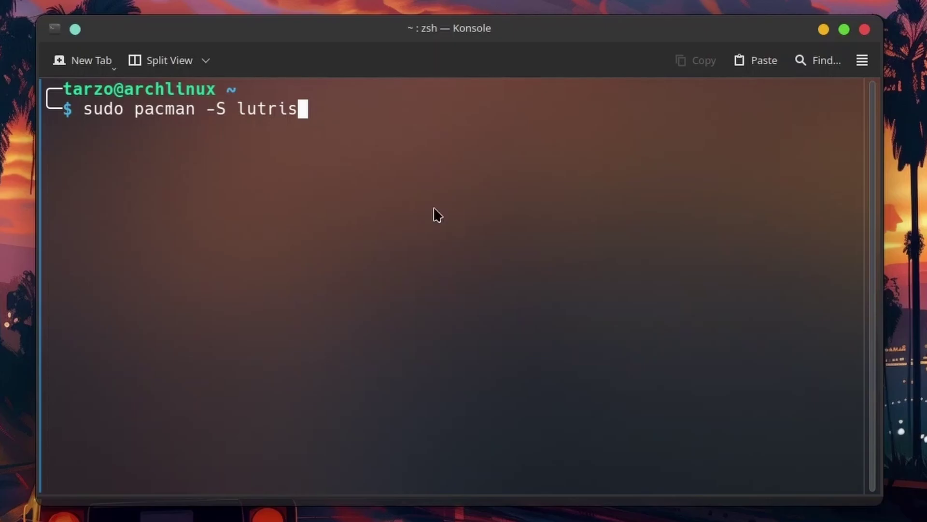
{"action": "key", "text": "Left"}
{"action": "key", "text": "Left"}
{"action": "key", "text": "Left"}
{"action": "key", "text": "Left"}
{"action": "key", "text": "Left"}
{"action": "key", "text": "Left"}
{"action": "key", "text": "Left"}
{"action": "type", "text": "y"}
{"action": "key", "text": "Return"}
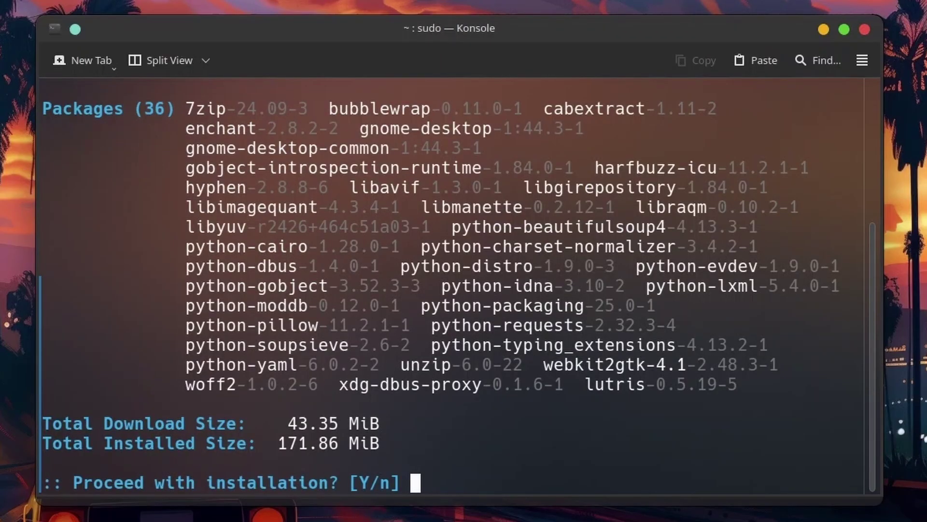
{"action": "key", "text": "Return"}
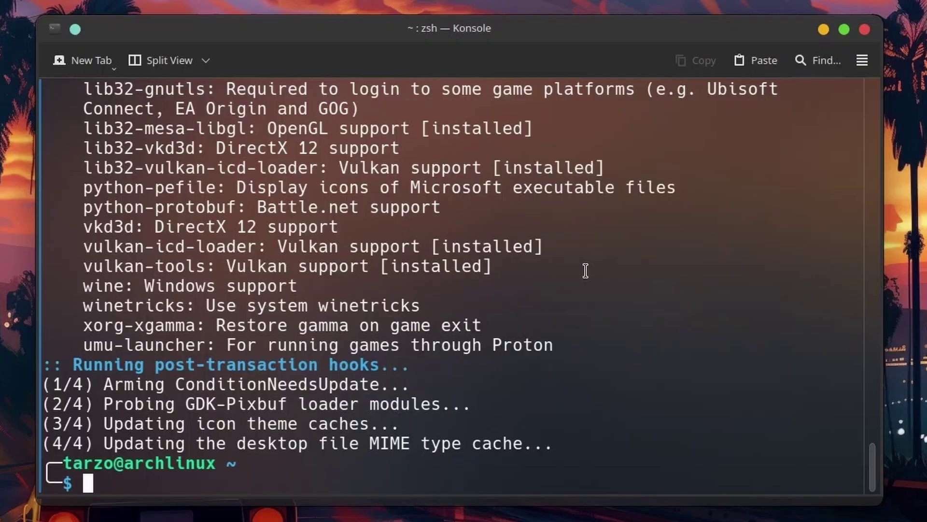
- Clear the terminal, then install Wine with sudo pacman -S wine wine-staging and accept the installation
{"action": "type", "text": "clear"}
{"action": "key", "text": "Return"}
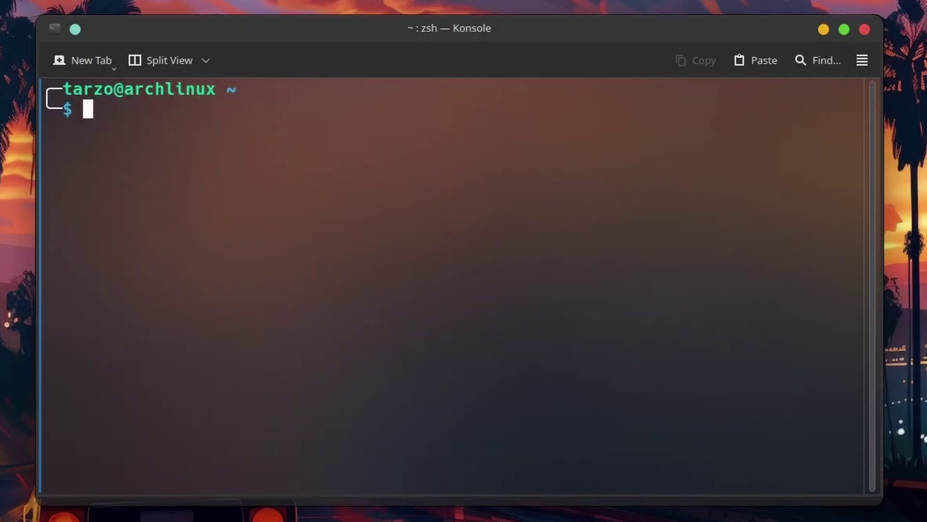
{"action": "type", "text": "sudo pacman "}
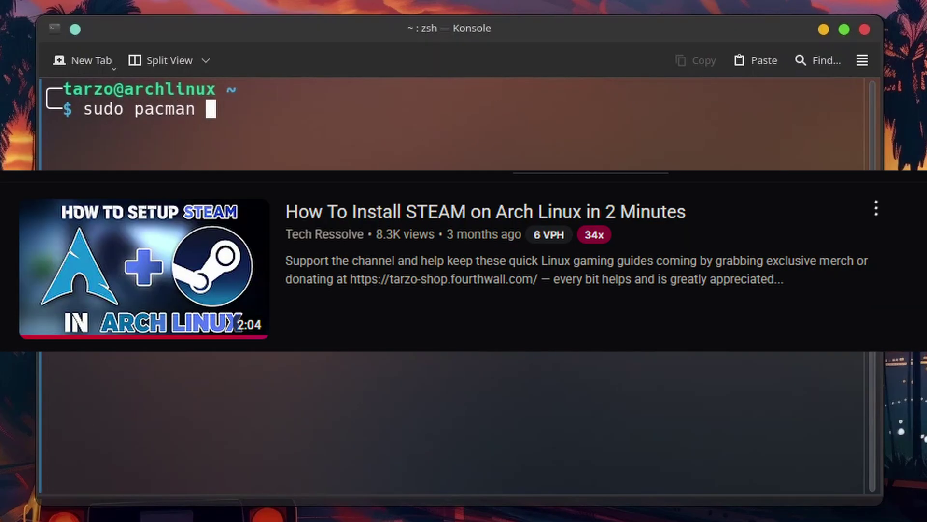
{"action": "type", "text": "-S wine wine"}
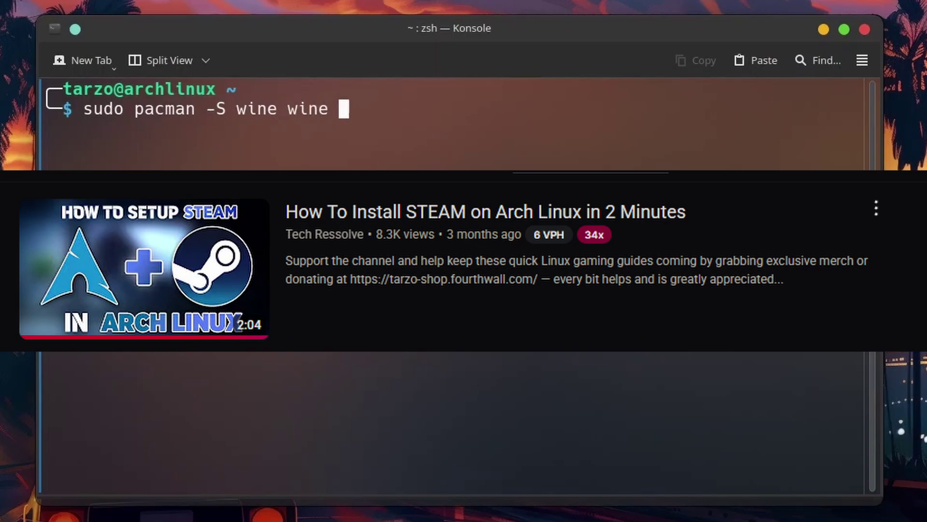
{"action": "key", "text": "BackSpace"}
{"action": "type", "text": "-staging"}
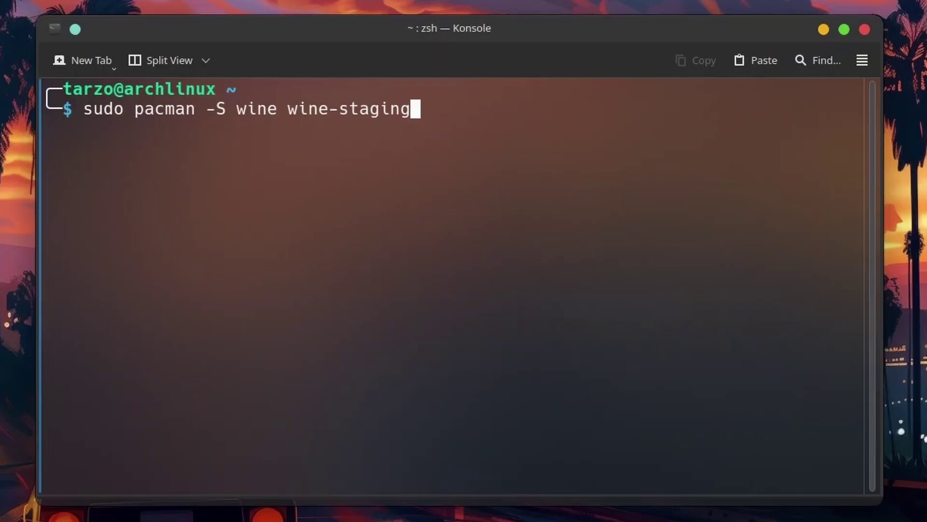
{"action": "key", "text": "Return"}
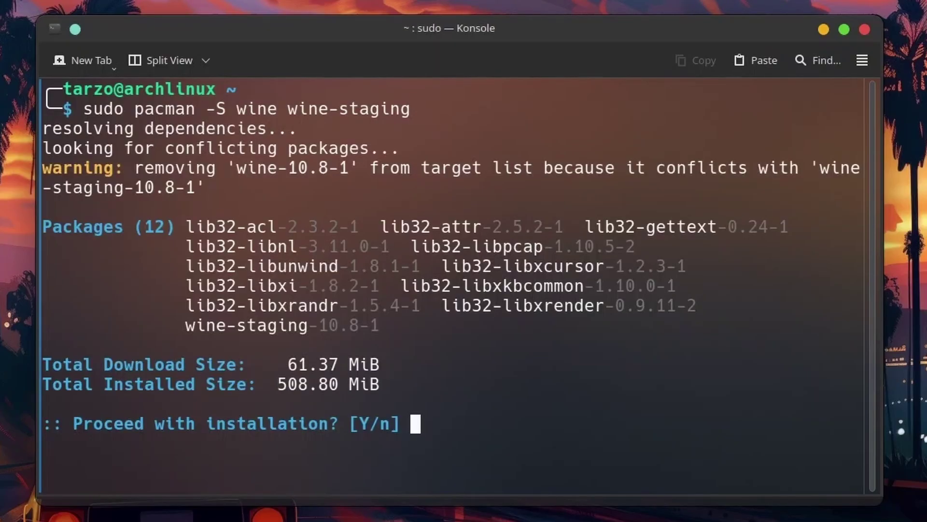
{"action": "key", "text": "Return"}
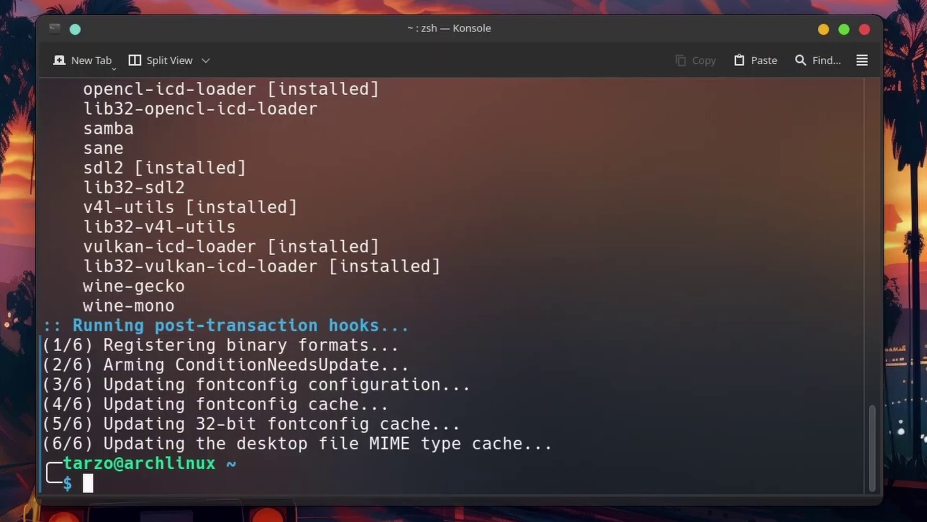
- Clear the terminal and install lib32-mesa, lib32-vulkan-icd-loader and lib32-vkd3d with sudo pacman -S, accepting the installation
{"action": "type", "text": "clear"}
{"action": "key", "text": "Return"}
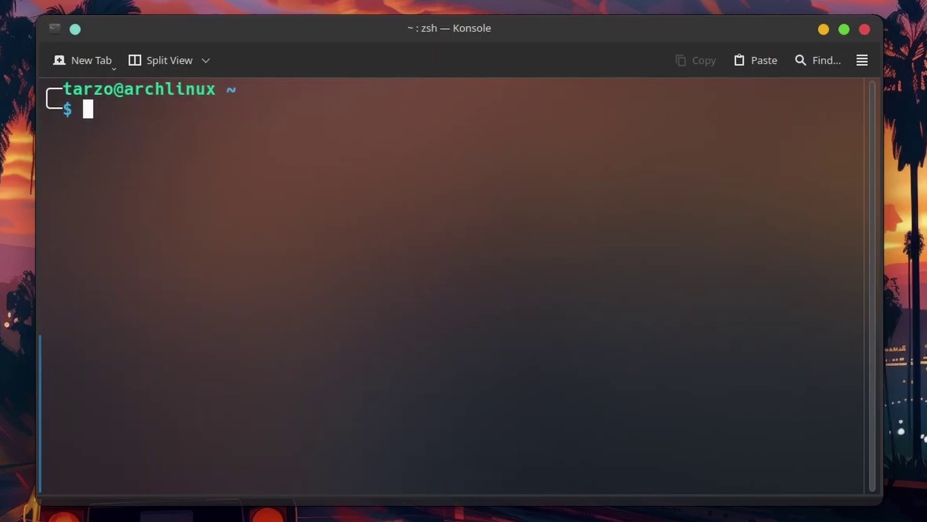
{"action": "type", "text": "sudo pacman -S"}
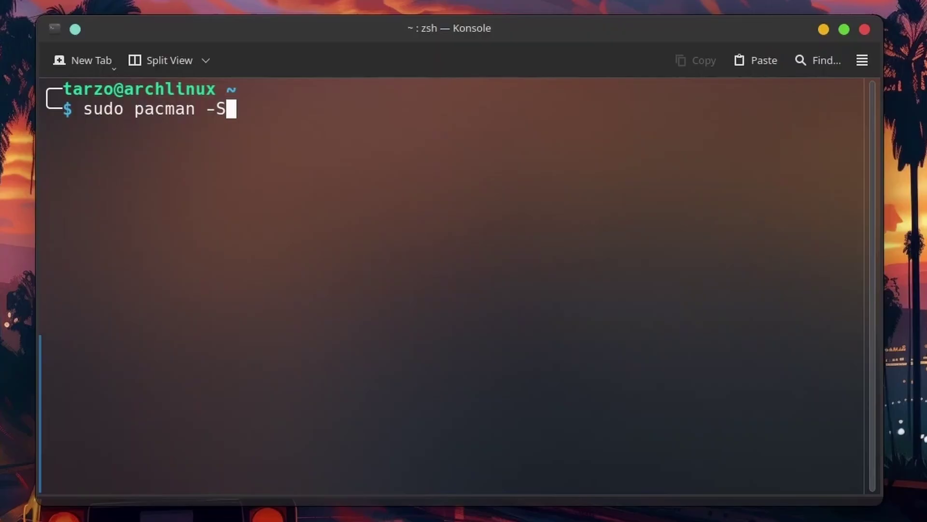
{"action": "type", "text": " lib"}
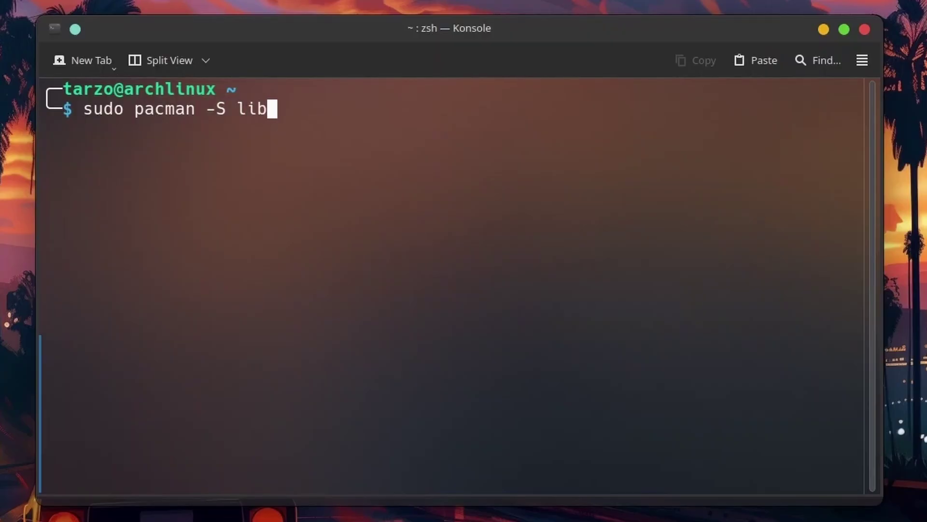
{"action": "type", "text": "32-mesa"}
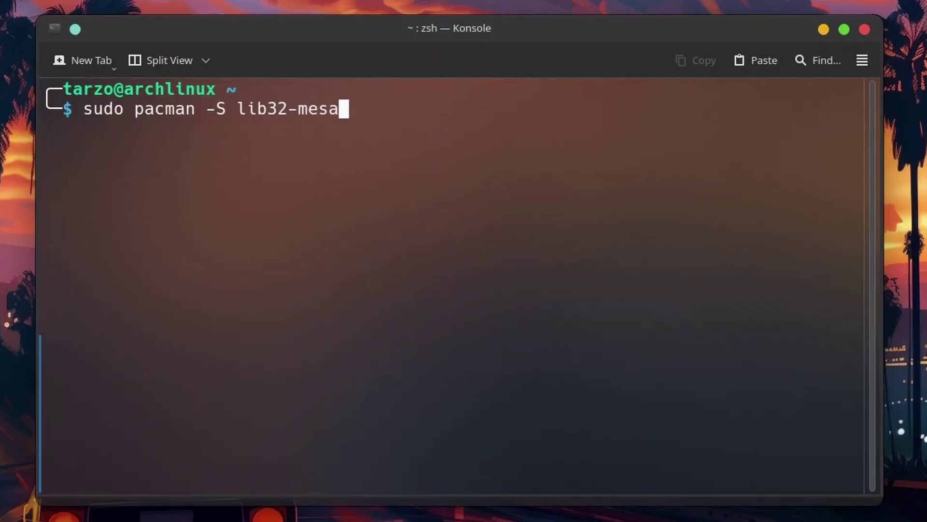
{"action": "type", "text": " lib32-vulkan-icd-loader lib332-vkd3d"}
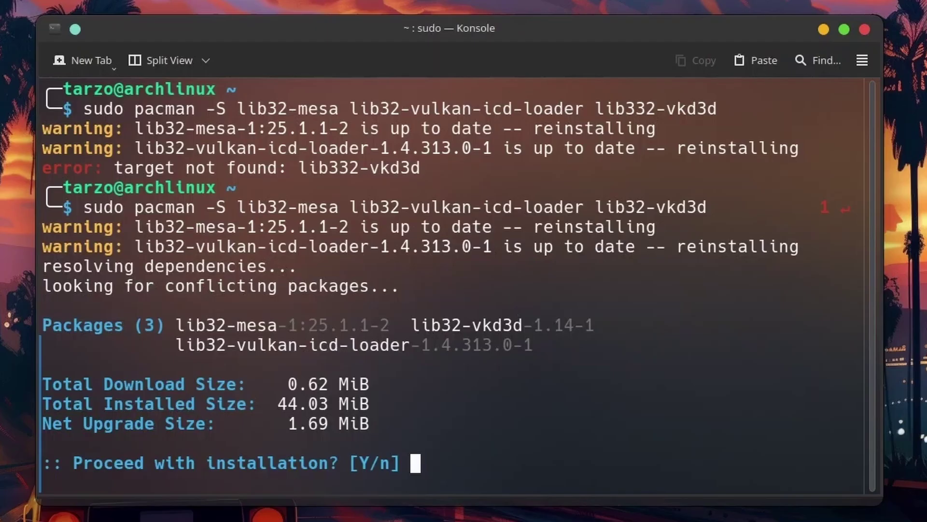
{"action": "key", "text": "Return"}
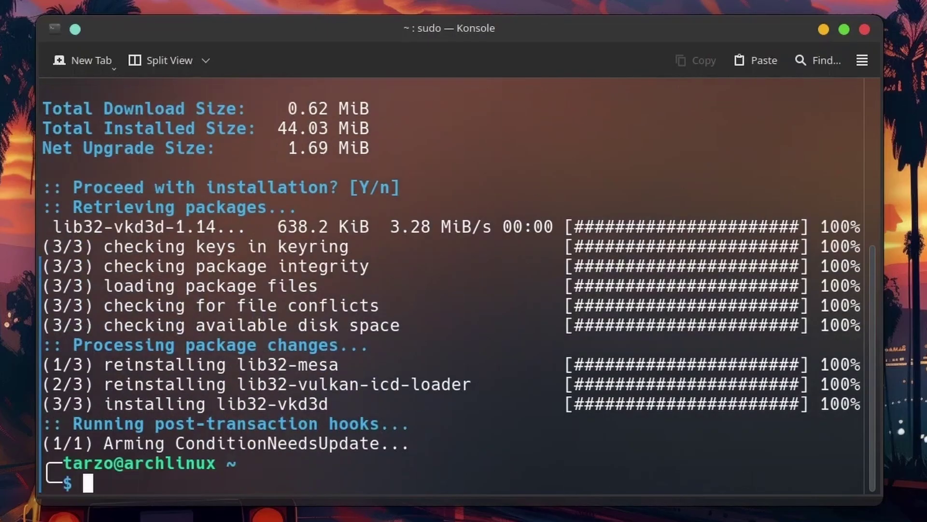
- Try to install dxvk-bin and vkd3d together with pacman, install vkd3d with sudo pacman -S vkd3d, and clear the terminal
{"action": "type", "text": "clear"}
{"action": "key", "text": "Return"}
{"action": "type", "text": "sudo pacman -S dxvk"}
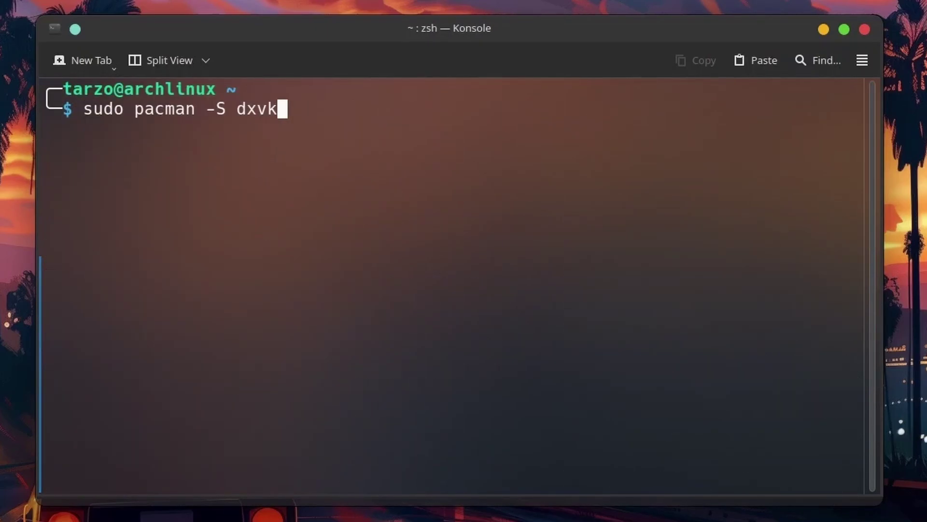
{"action": "type", "text": "-bin vkd3d"}
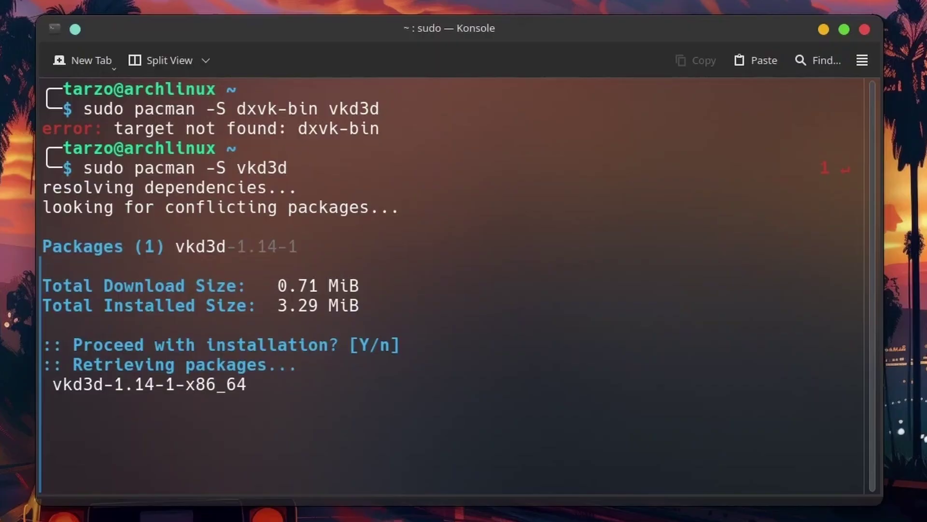
{"action": "type", "text": "clear"}
{"action": "key", "text": "Return"}
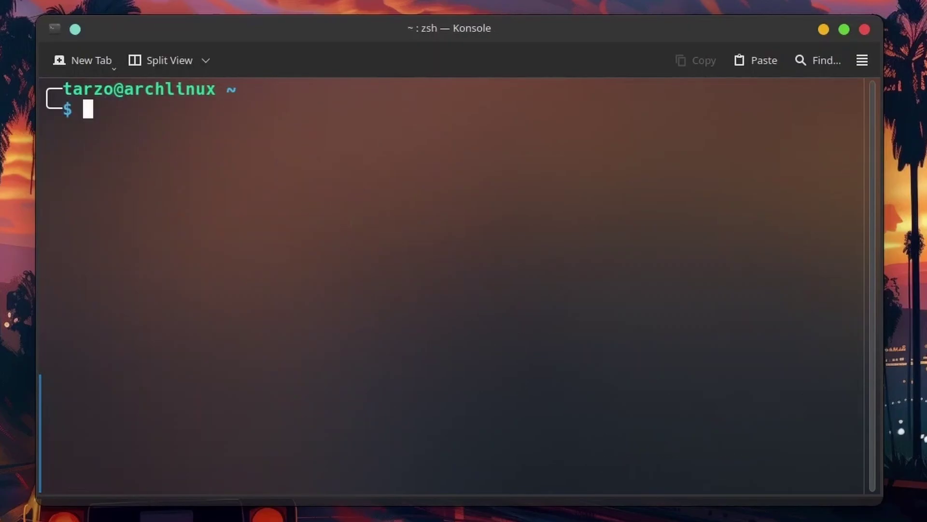
{"action": "type", "text": "sudo"}
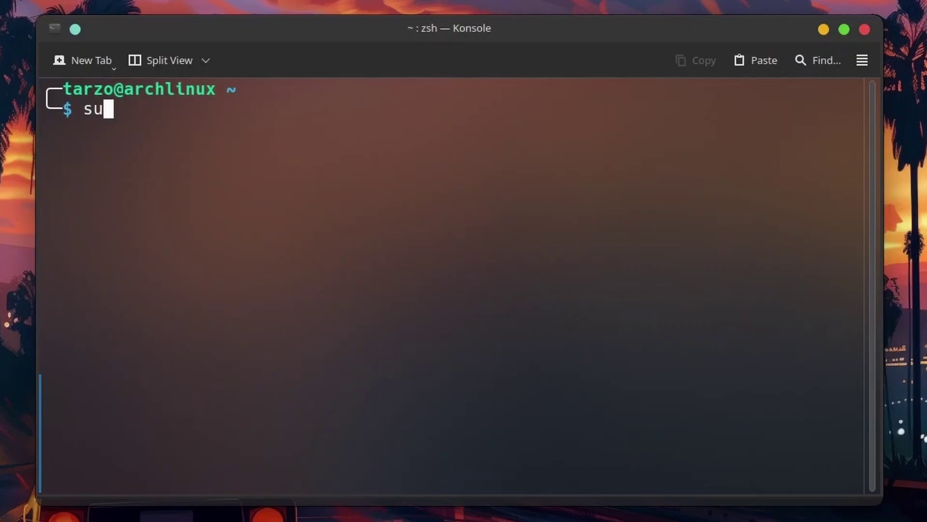
{"action": "key", "text": "BackSpace"}
{"action": "key", "text": "BackSpace"}
{"action": "key", "text": "BackSpace"}
{"action": "key", "text": "BackSpace"}
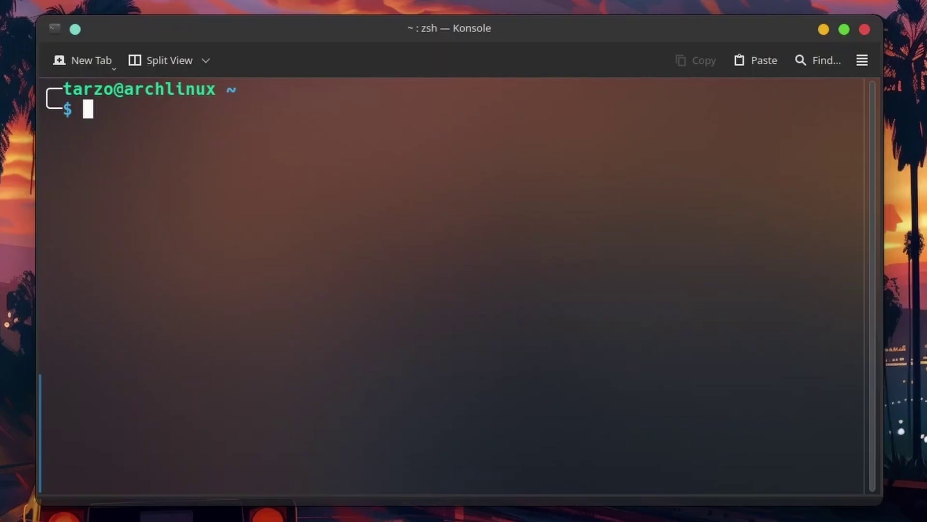
{"action": "type", "text": "git cl"}
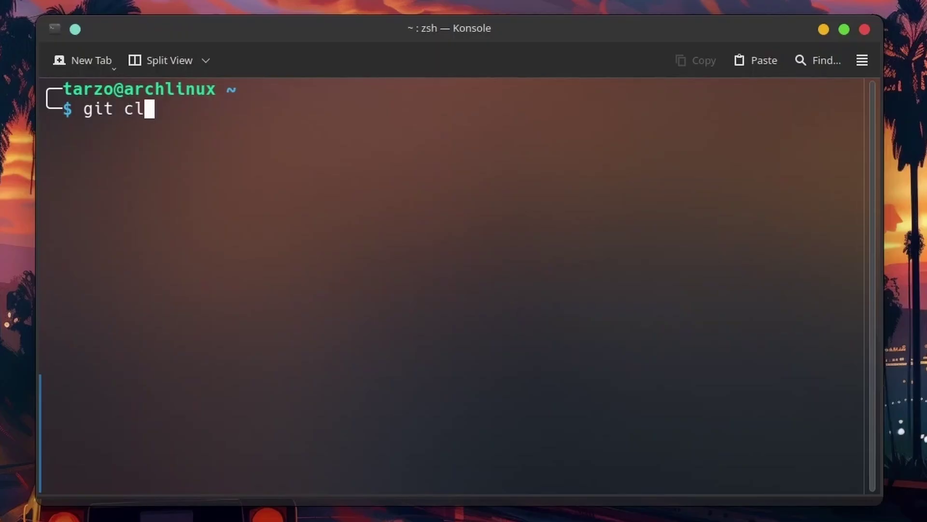
{"action": "type", "text": "one htrps"}
{"action": "key", "text": "BackSpace"}
{"action": "key", "text": "BackSpace"}
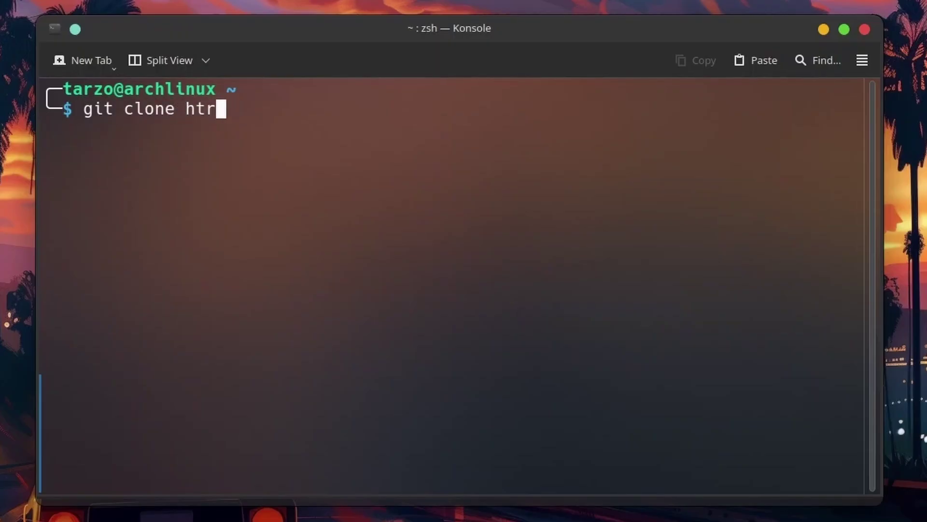
{"action": "key", "text": "BackSpace"}
{"action": "type", "text": "tps"}
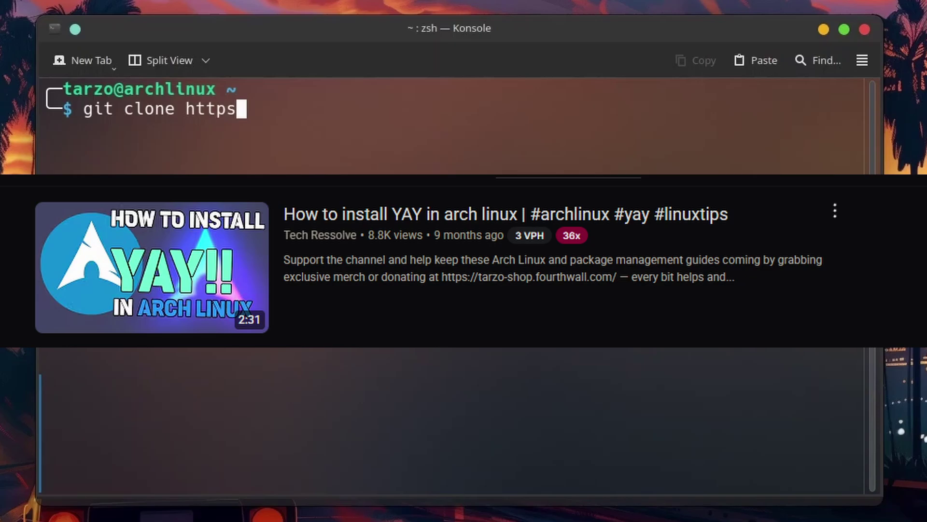
{"action": "type", "text": "://yay"}
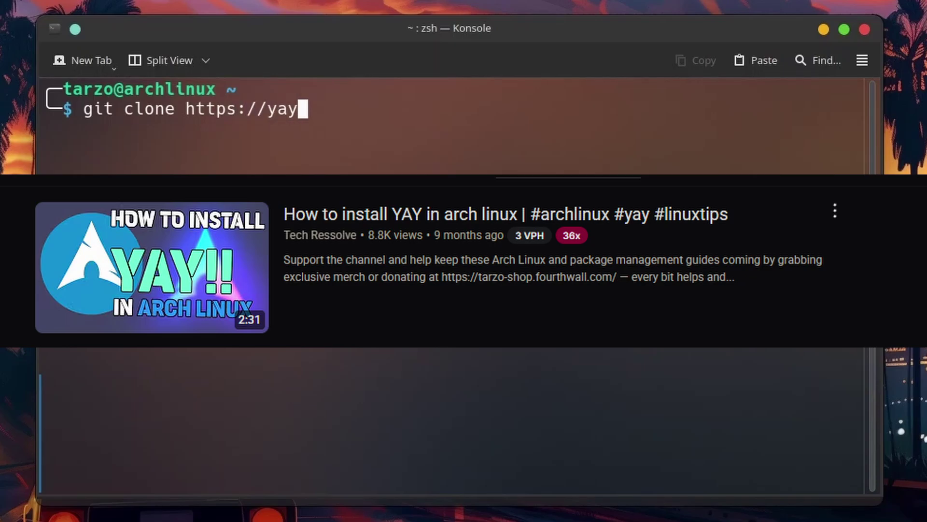
{"action": "key", "text": "BackSpace"}
{"action": "key", "text": "BackSpace"}
{"action": "key", "text": "BackSpace"}
{"action": "type", "text": "aur.ar"}
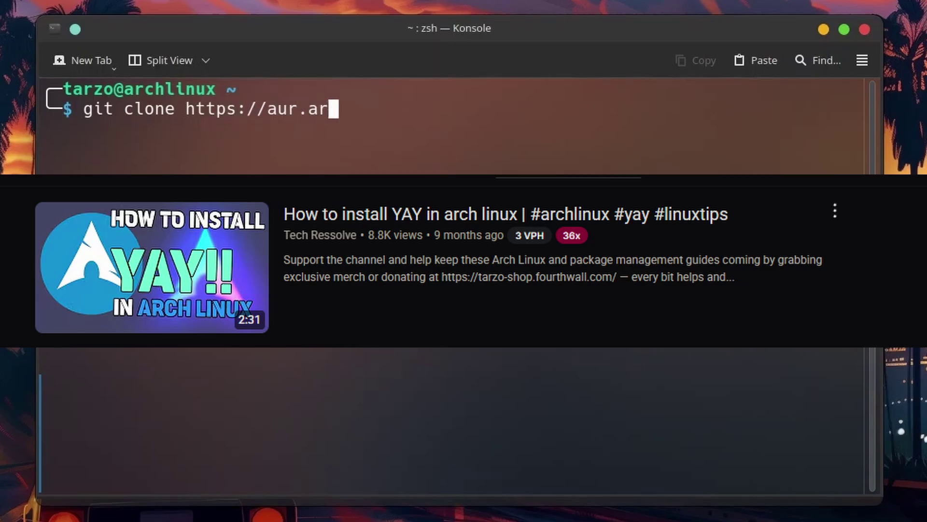
{"action": "type", "text": "chlinux.o"}
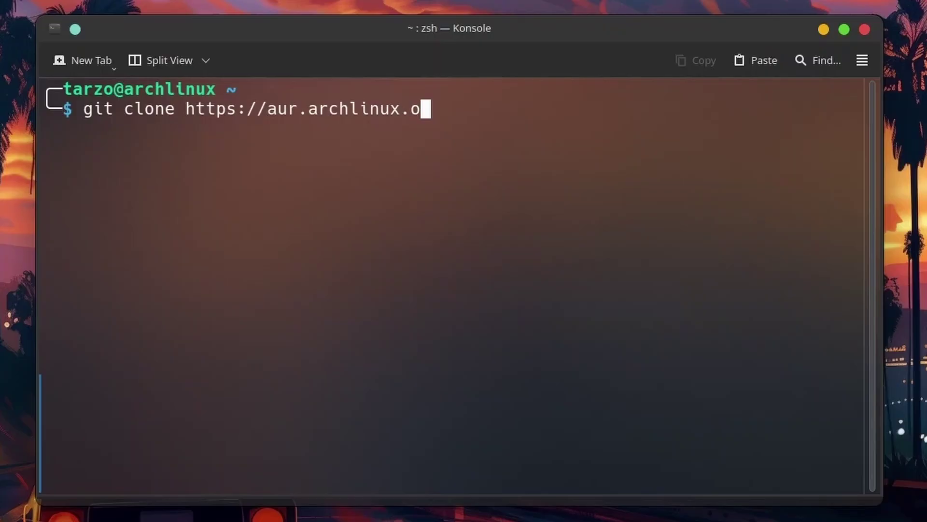
{"action": "type", "text": "rg"}
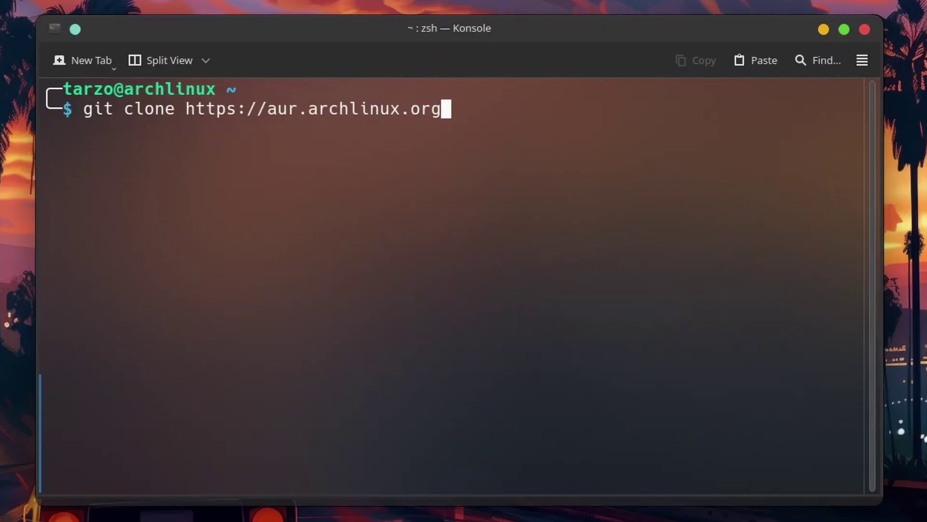
{"action": "type", "text": "/yay"}
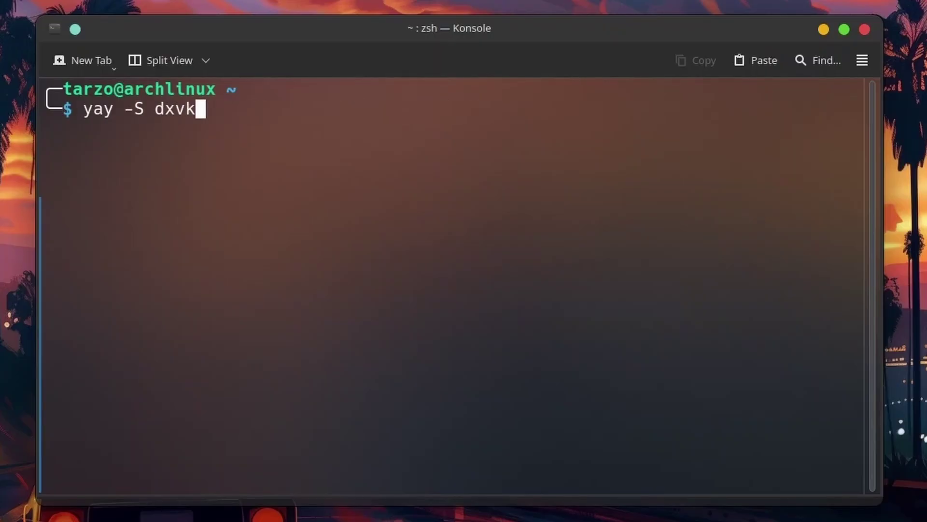
- Install DXVK from the AUR with yay -S dxvk-bin, accepting the default answers for clean build, diffs and installation
{"action": "type", "text": "-bin"}
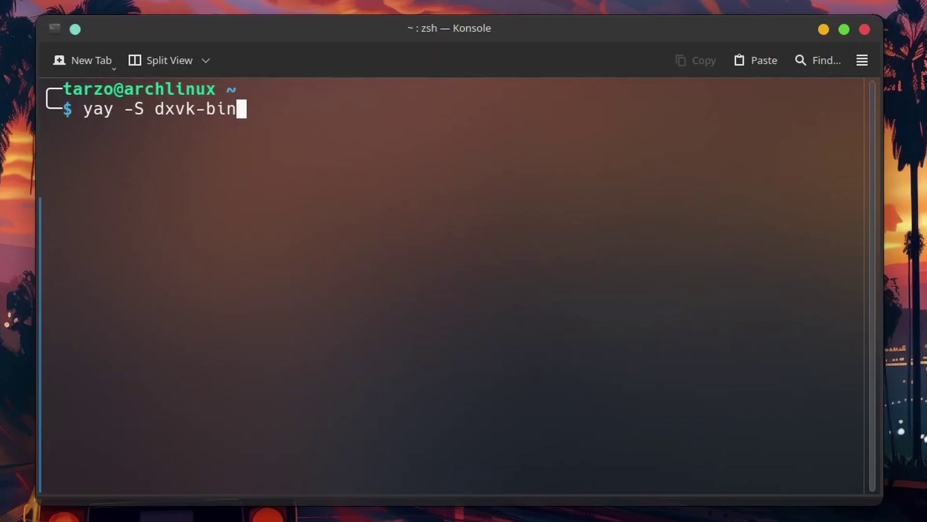
{"action": "key", "text": "Return"}
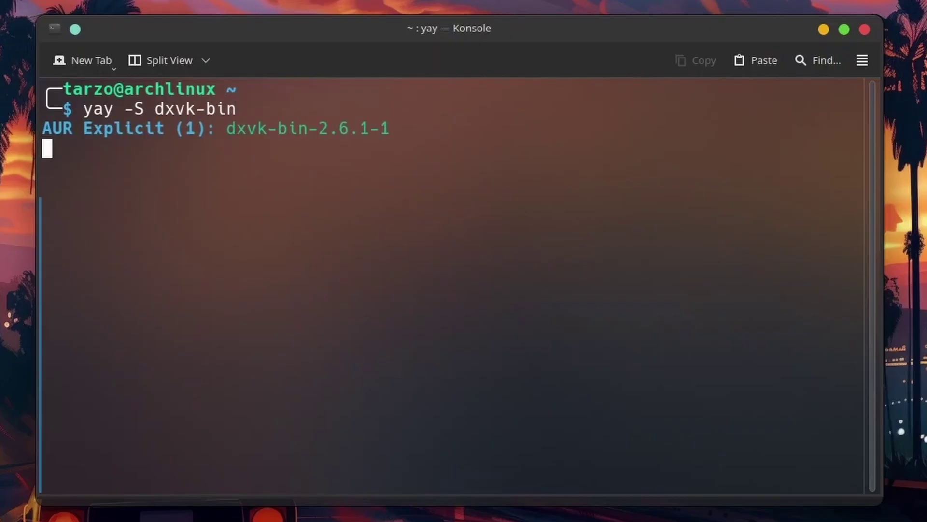
{"action": "key", "text": "Return"}
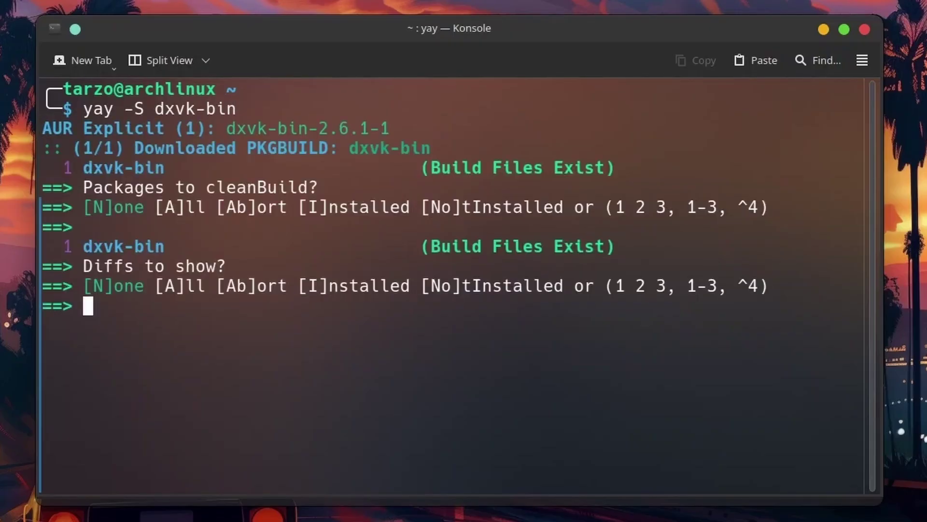
{"action": "key", "text": "Return"}
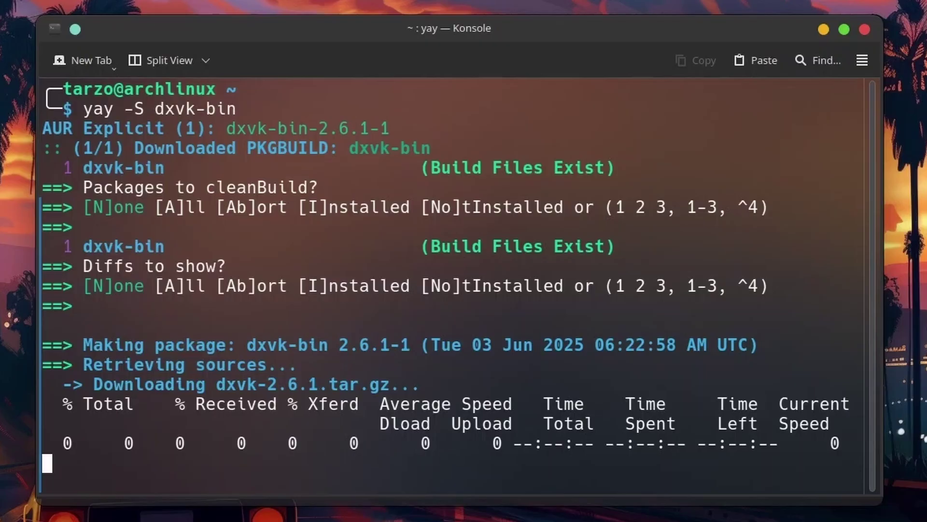
{"action": "key", "text": "Return"}
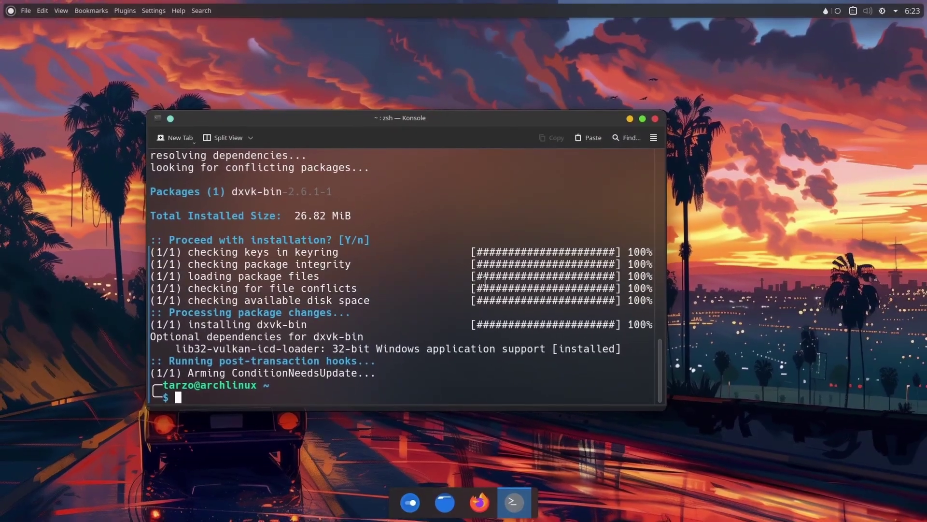
- Clear the terminal and launch Lutris from the application launcher
{"action": "type", "text": "clear"}
{"action": "key", "text": "Return"}
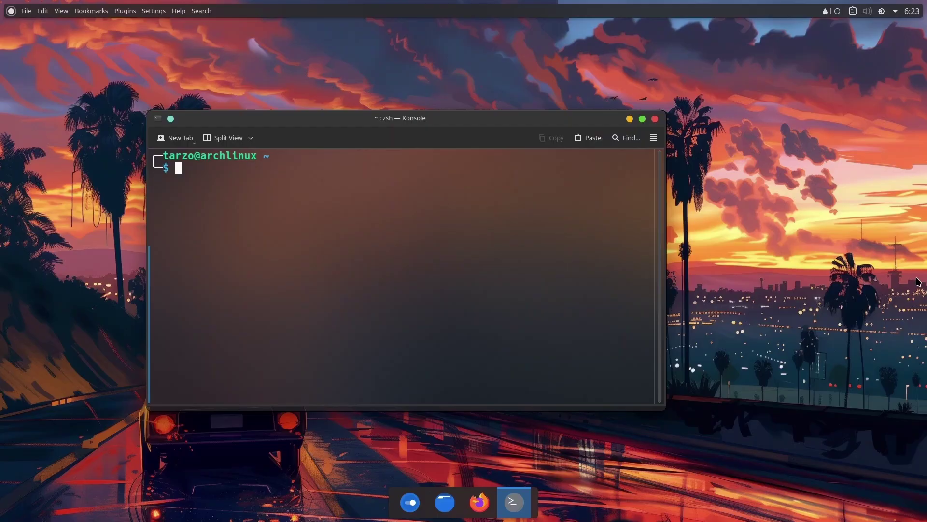
{"action": "key", "text": "super"}
{"action": "type", "text": "lu"}
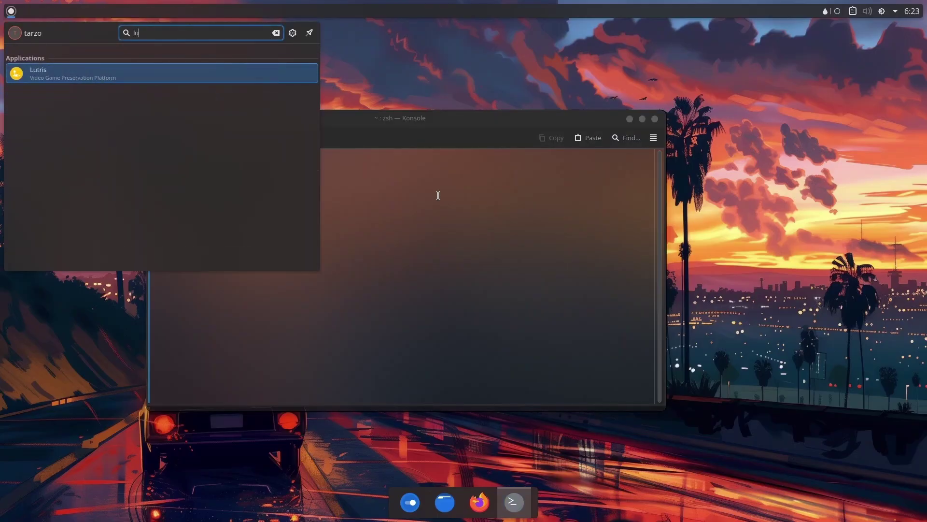
{"action": "left_click", "coordinate": [94, 69]}
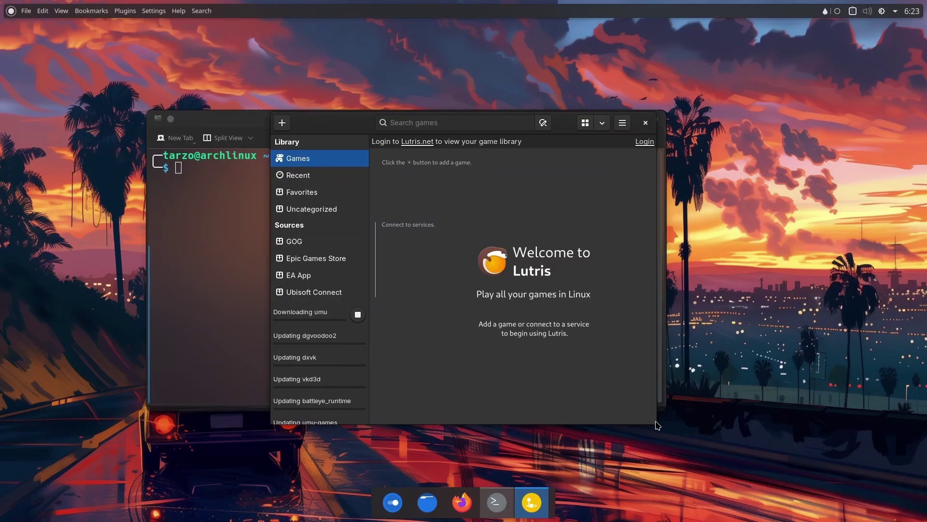
- Enlarge the Lutris window, move it up on the desktop, and check the list of runtime component downloads
{"action": "left_click_drag", "start_coordinate": [657, 427], "coordinate": [745, 487]}
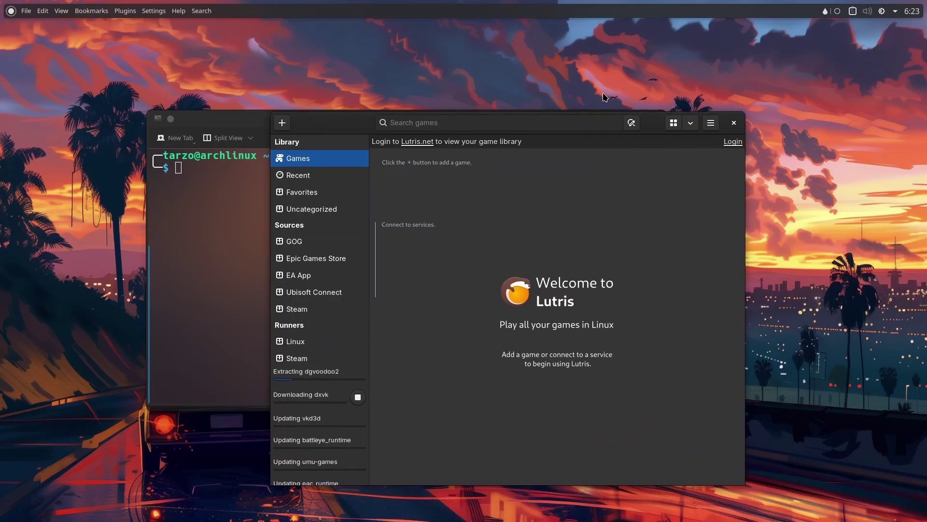
{"action": "left_click_drag", "start_coordinate": [655, 121], "coordinate": [656, 84]}
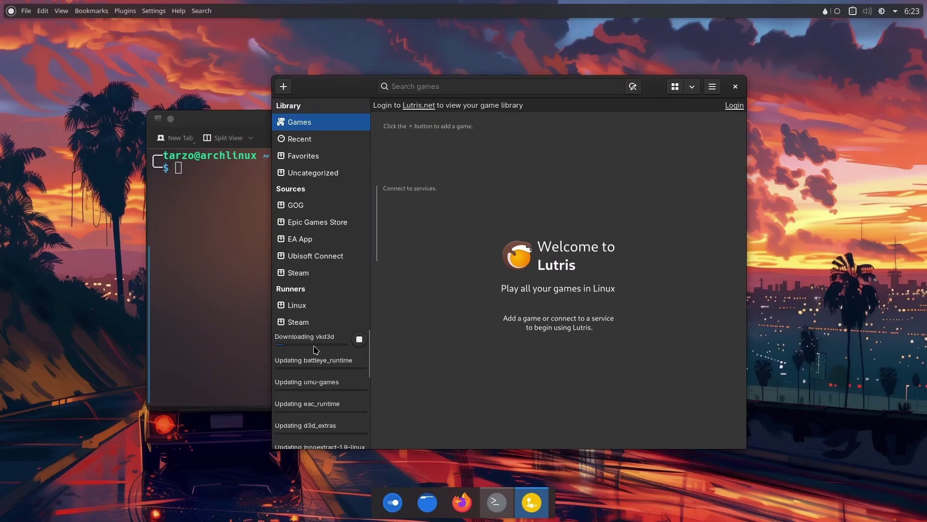
{"action": "scroll", "coordinate": [319, 370], "scroll_direction": "down", "scroll_amount": 1}
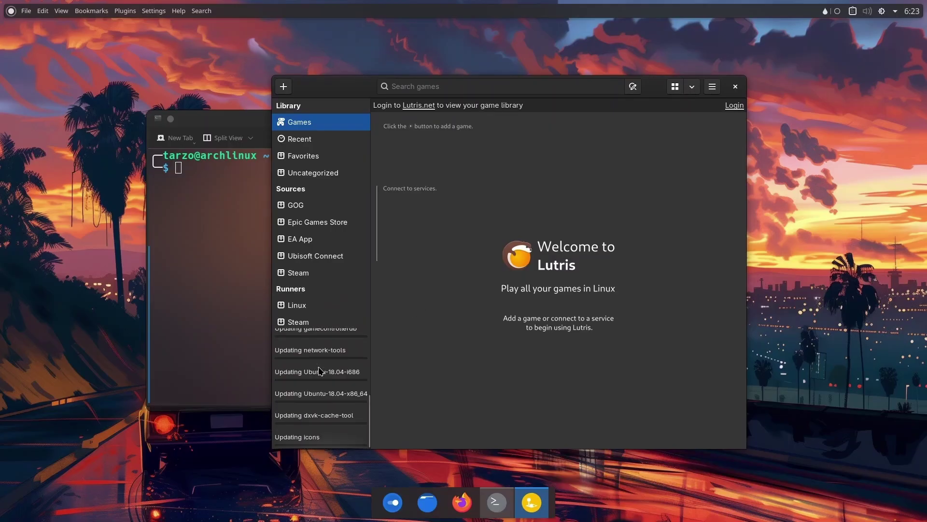
{"action": "scroll", "coordinate": [320, 371], "scroll_direction": "up", "scroll_amount": 5}
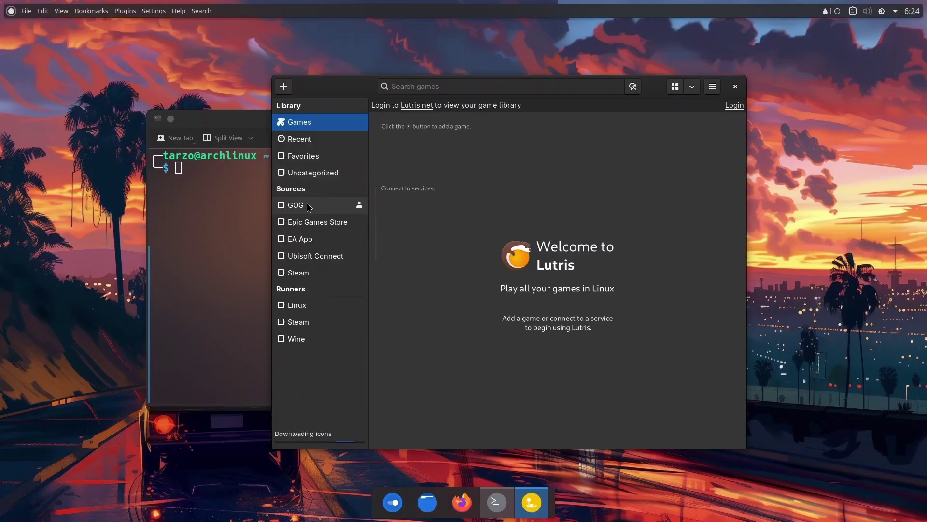
- View the Uncategorized games and the GOG source, open the GOG login form, and close it without logging in
{"action": "left_click", "coordinate": [317, 175]}
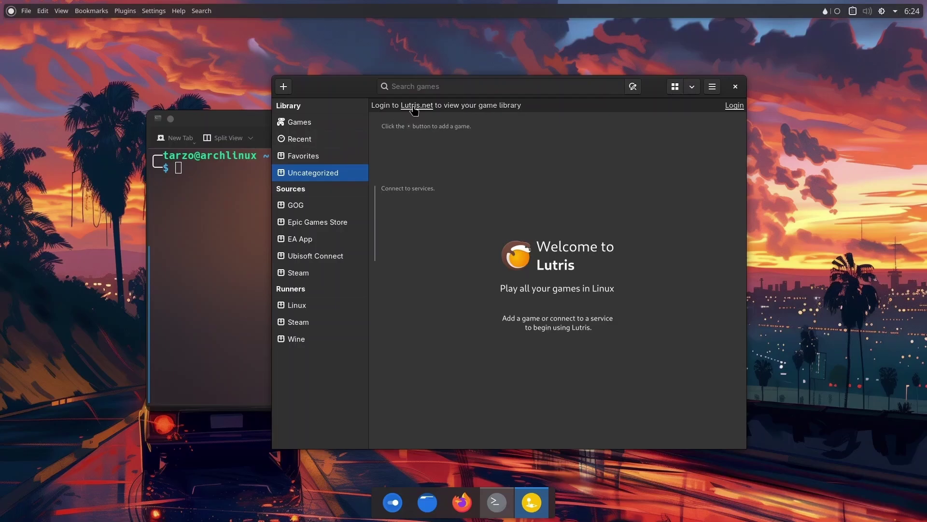
{"action": "left_click", "coordinate": [325, 204]}
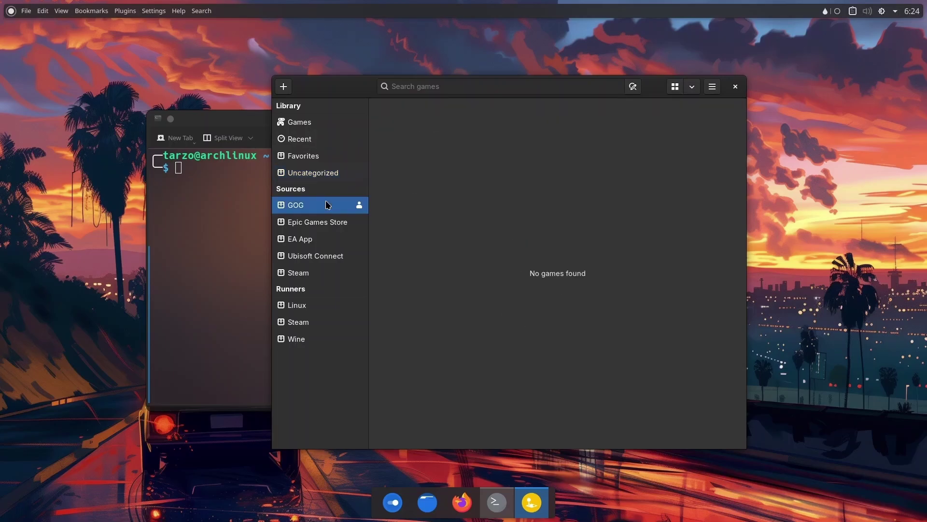
{"action": "left_click", "coordinate": [360, 206]}
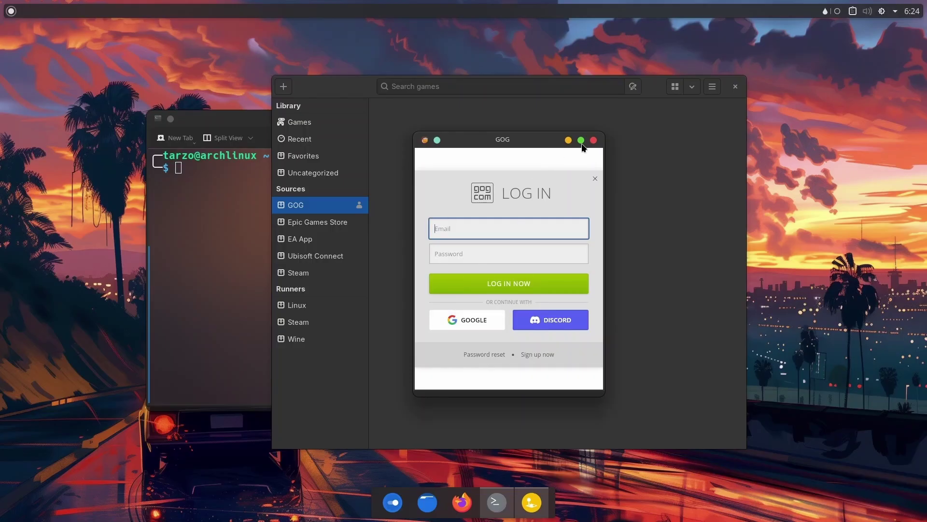
{"action": "left_click", "coordinate": [593, 140]}
- Look through the Epic Games Store, EA App, Ubisoft Connect and Steam sources
{"action": "left_click", "coordinate": [332, 222]}
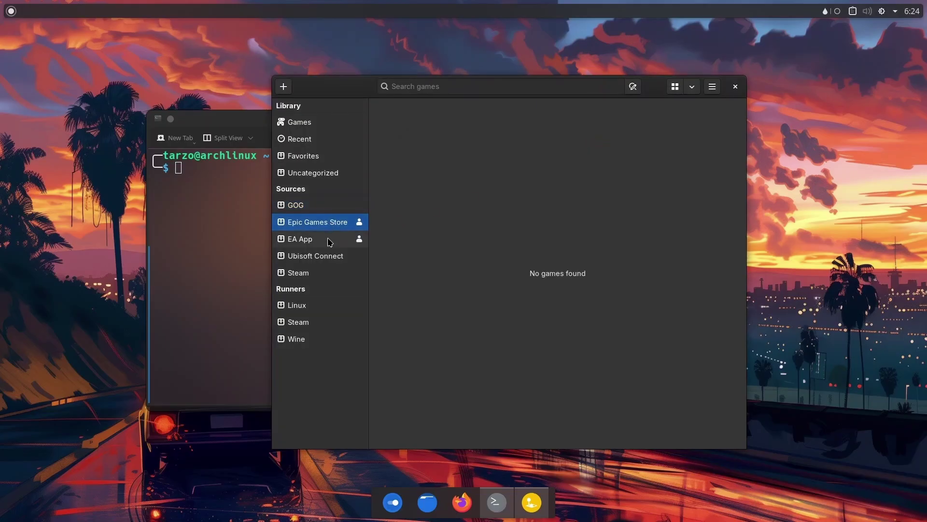
{"action": "left_click", "coordinate": [327, 241]}
{"action": "left_click", "coordinate": [335, 256]}
{"action": "left_click", "coordinate": [325, 273]}
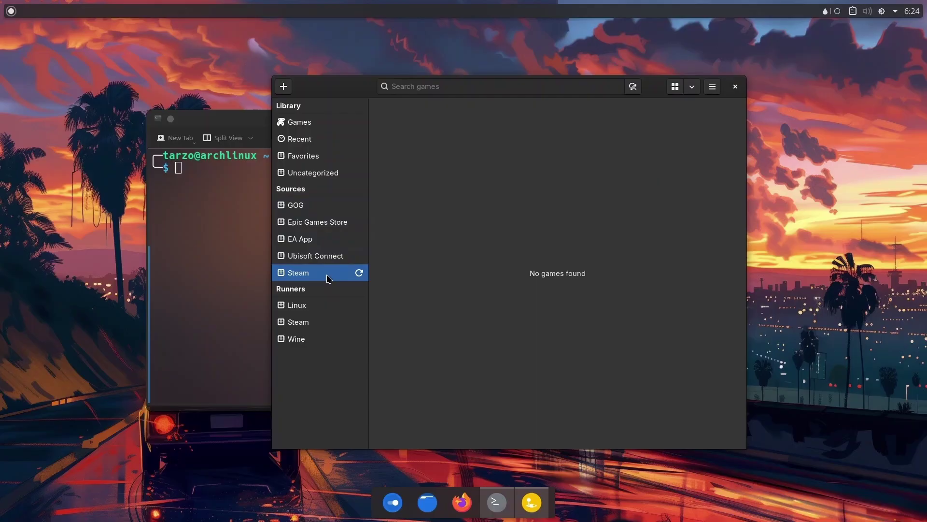
- Launch Steam from its Lutris runner, close the Steam window, and view the runner's system options without saving changes
{"action": "left_click", "coordinate": [350, 322]}
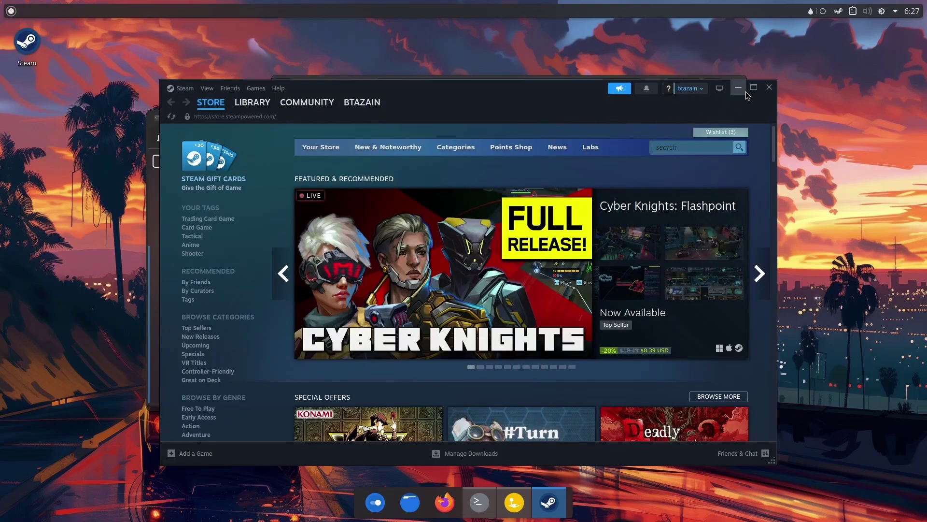
{"action": "left_click", "coordinate": [769, 87]}
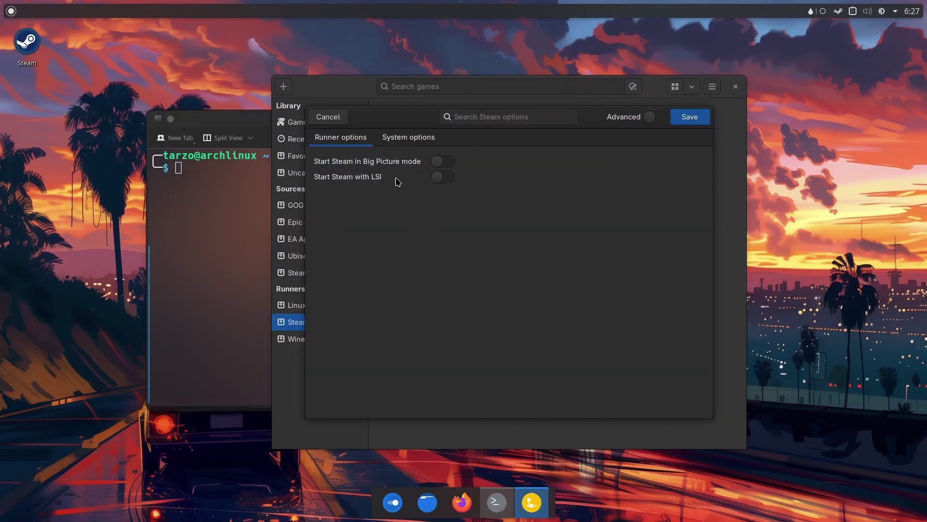
{"action": "left_click", "coordinate": [427, 138]}
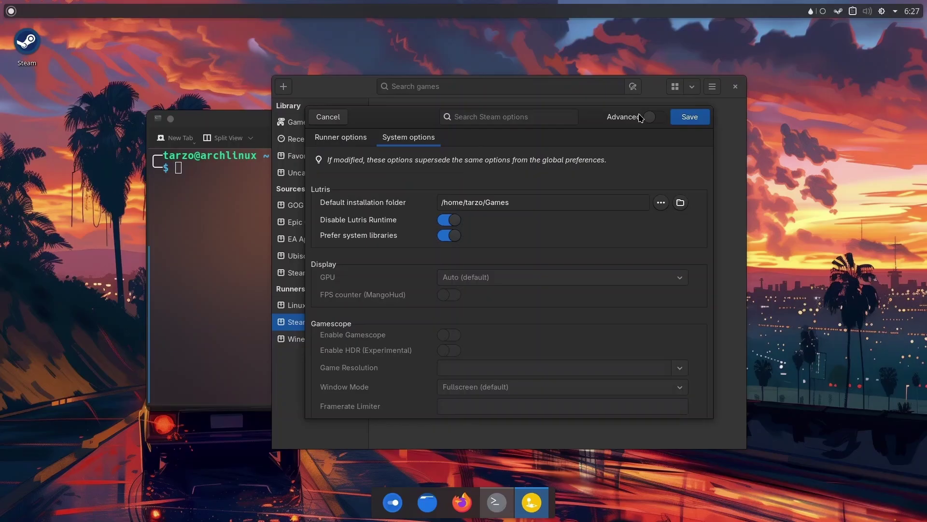
{"action": "left_click", "coordinate": [338, 120]}
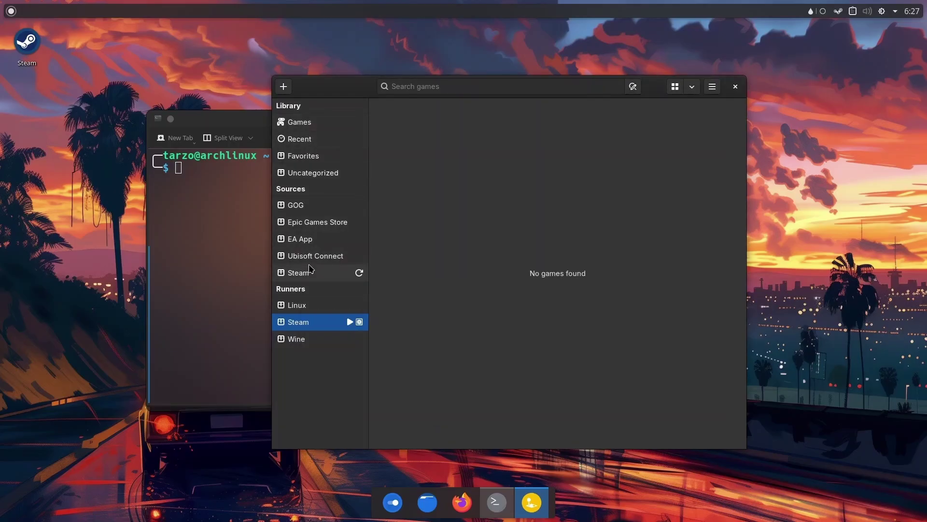
- Try to reload the Steam source's games in Lutris and dismiss the resulting dialog
{"action": "left_click", "coordinate": [360, 271]}
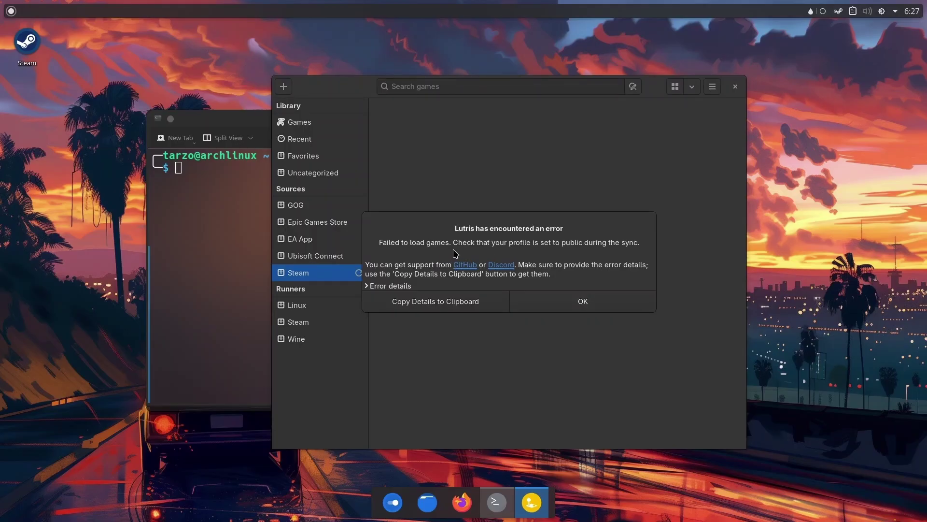
{"action": "left_click", "coordinate": [594, 301]}
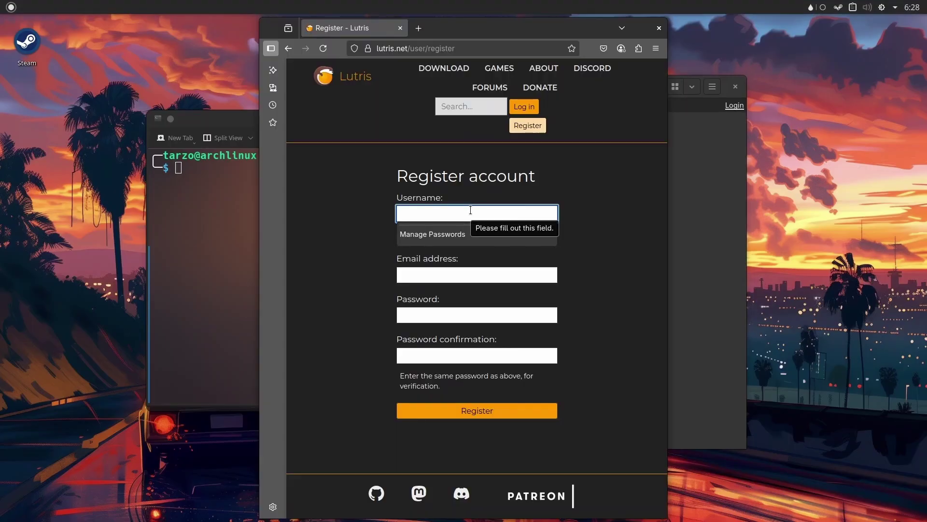
- Enter the account username for Lutris registration and the lutris.net login, and go to the login's password field
{"action": "type", "text": "Tar"}
{"action": "key", "text": "BackSpace"}
{"action": "key", "text": "BackSpace"}
{"action": "key", "text": "BackSpace"}
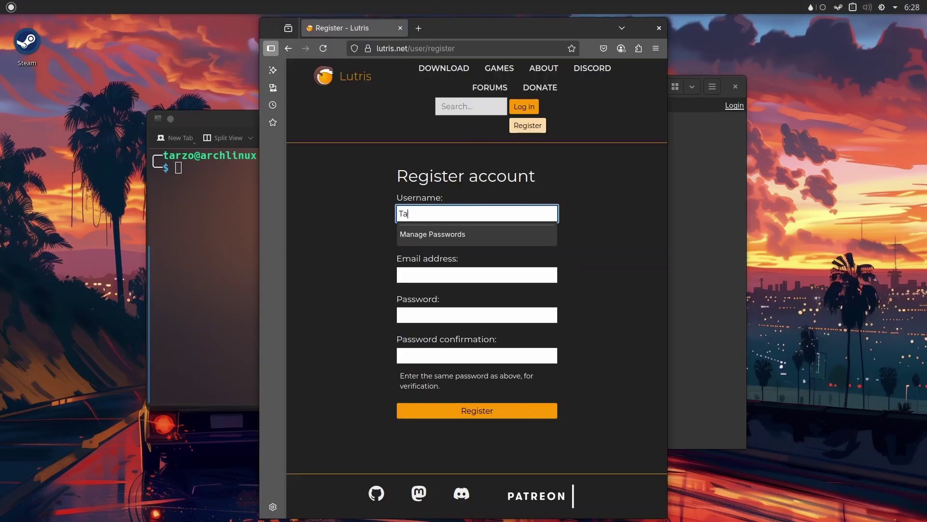
{"action": "type", "text": "tarzo"}
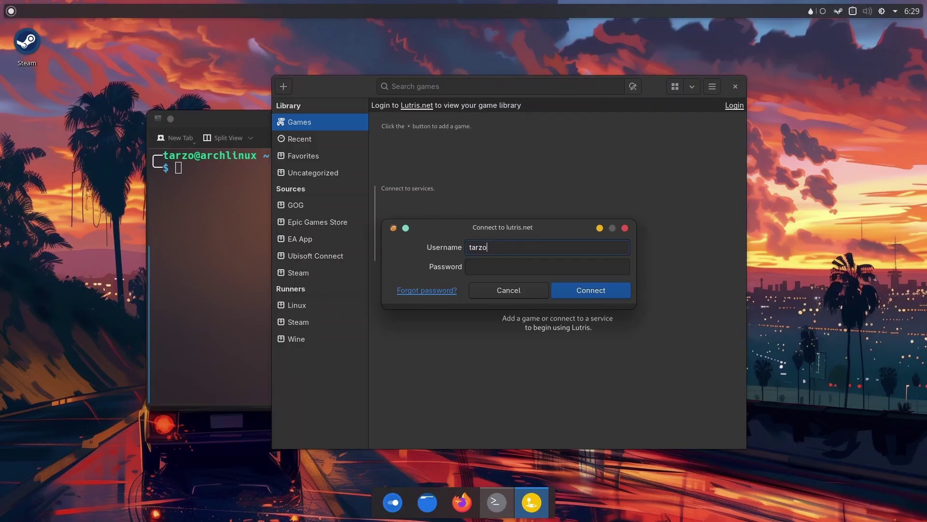
{"action": "left_click", "coordinate": [499, 263]}
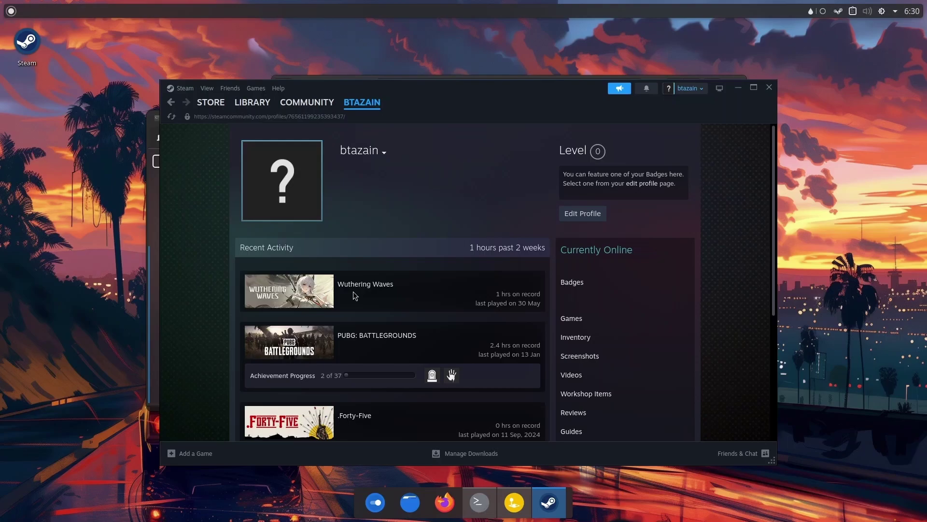
- Open the Privacy Settings of the Steam profile from its Edit Profile page
{"action": "scroll", "coordinate": [395, 295], "scroll_direction": "down", "scroll_amount": 1}
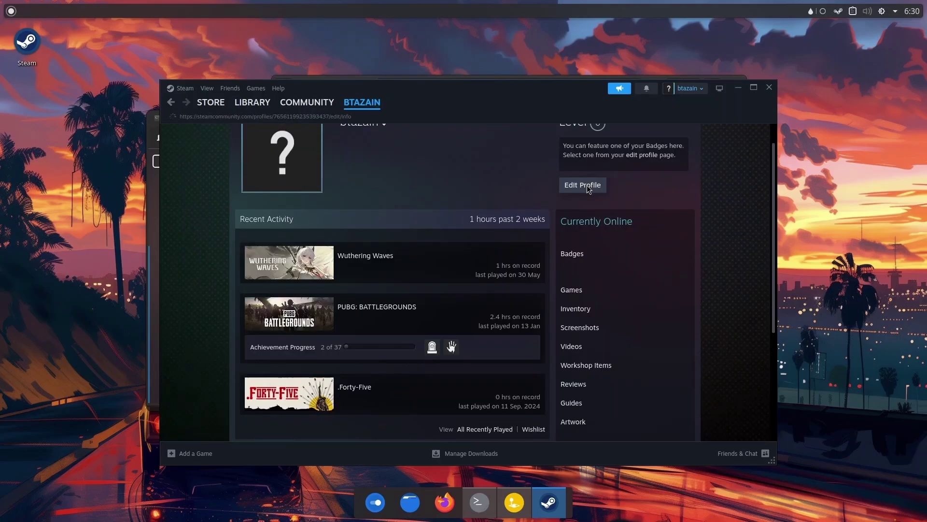
{"action": "left_click", "coordinate": [587, 185]}
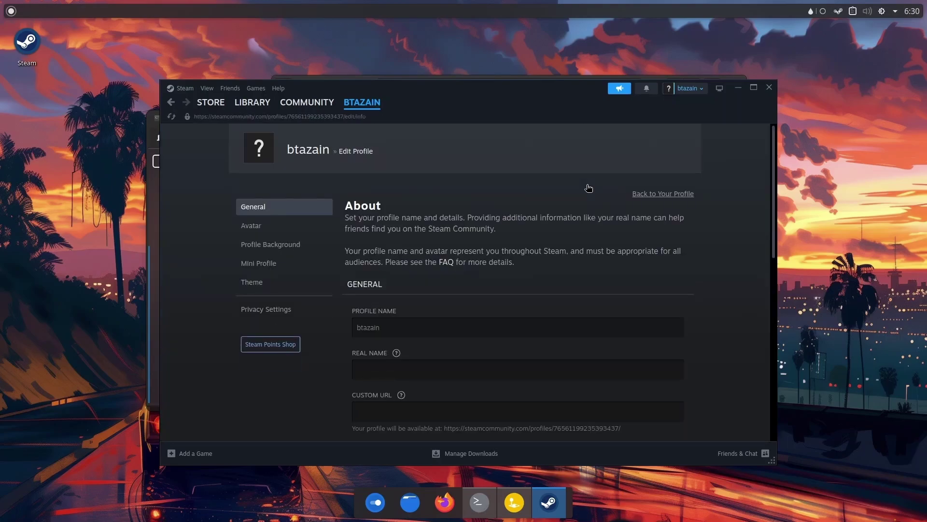
{"action": "scroll", "coordinate": [589, 187], "scroll_direction": "down", "scroll_amount": 6}
{"action": "scroll", "coordinate": [587, 186], "scroll_direction": "up", "scroll_amount": 6}
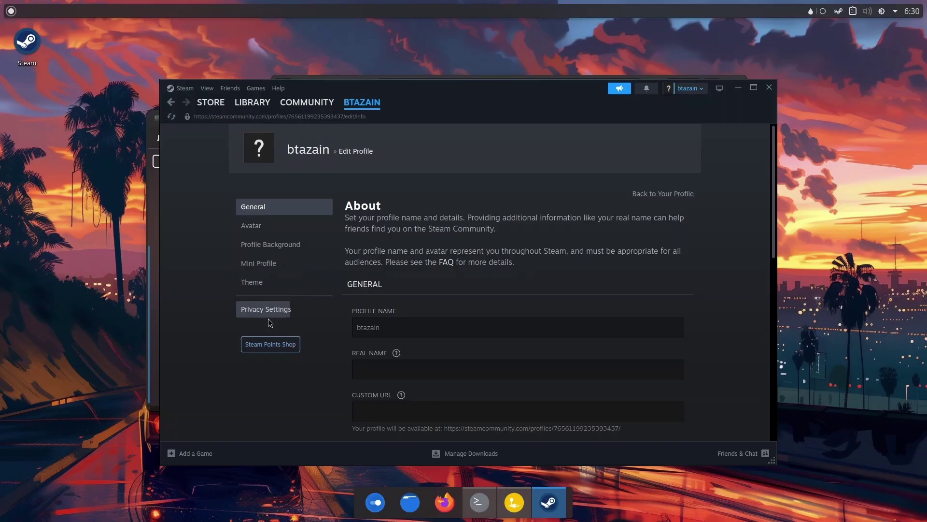
{"action": "left_click", "coordinate": [270, 310]}
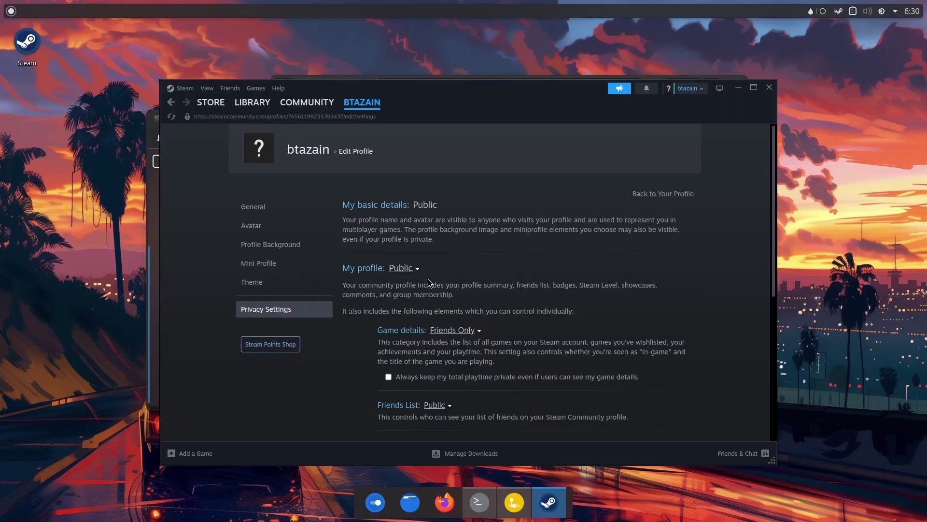
- Keep My profile at Public, set Game details to Public, and review the remaining Steam privacy options
{"action": "left_click", "coordinate": [417, 269]}
{"action": "scroll", "coordinate": [516, 268], "scroll_direction": "down", "scroll_amount": 3}
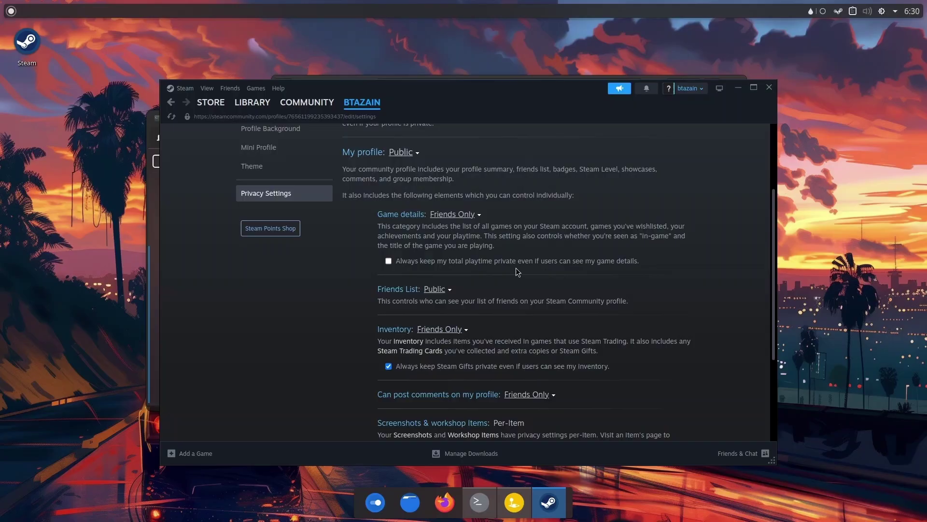
{"action": "left_click", "coordinate": [451, 215]}
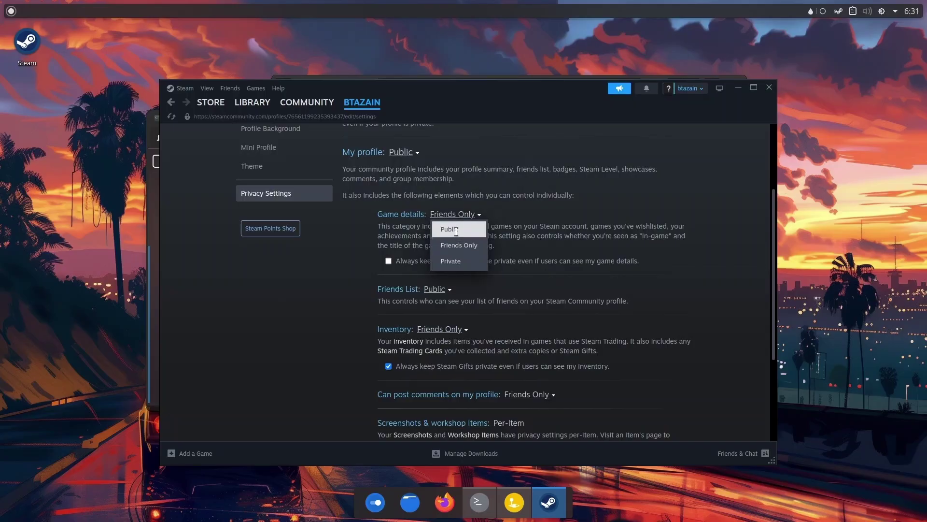
{"action": "left_click", "coordinate": [463, 229]}
{"action": "scroll", "coordinate": [526, 209], "scroll_direction": "down", "scroll_amount": 4}
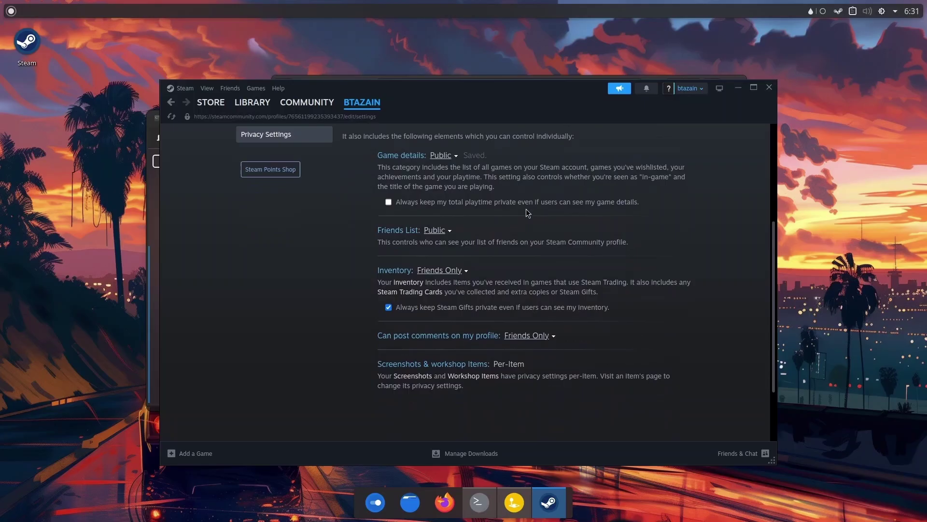
{"action": "scroll", "coordinate": [526, 208], "scroll_direction": "up", "scroll_amount": 4}
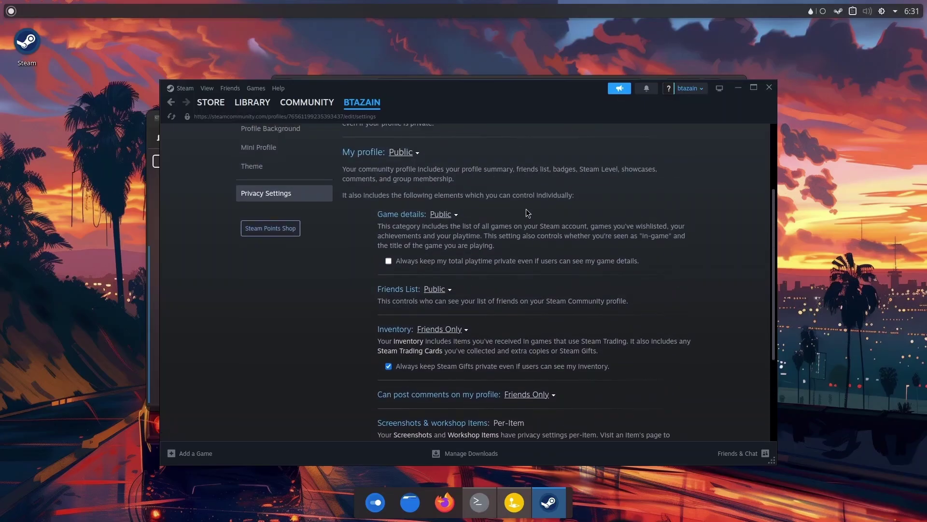
- Close the Steam window and reload the Steam source in Lutris to sync the account's games
{"action": "scroll", "coordinate": [526, 209], "scroll_direction": "down", "scroll_amount": 1}
{"action": "key", "text": "ctrl+q"}
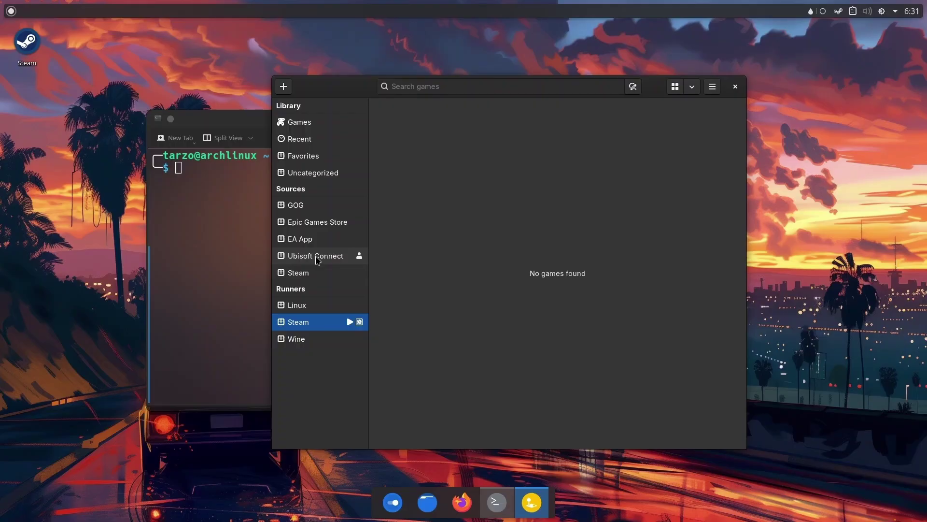
{"action": "left_click", "coordinate": [365, 275]}
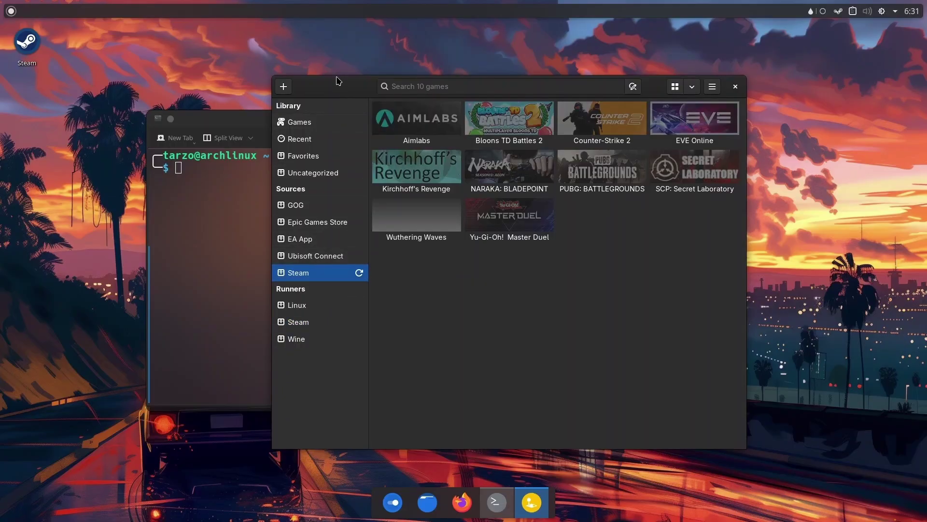
{"action": "left_click_drag", "start_coordinate": [333, 79], "coordinate": [318, 80]}
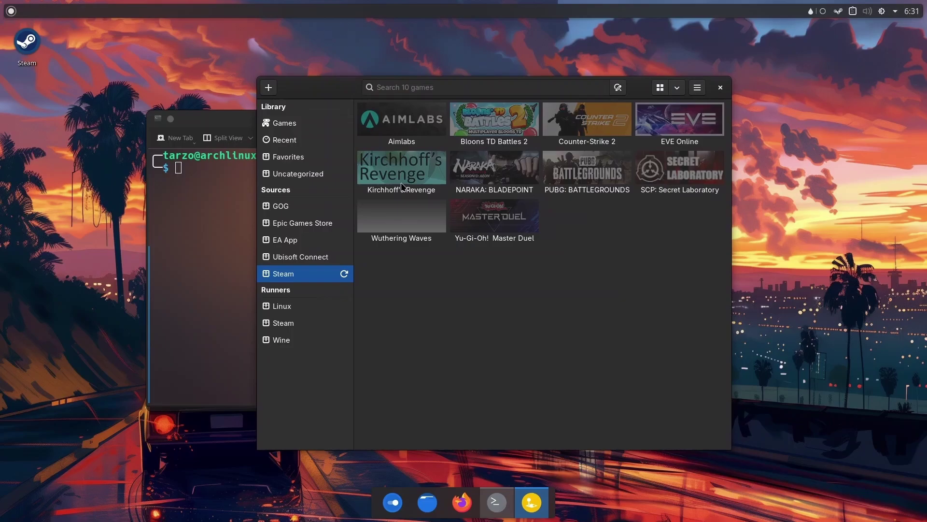
- View the Ubisoft Connect and EA App sources, briefly switching to the terminal and back to Lutris
{"action": "left_click", "coordinate": [293, 257]}
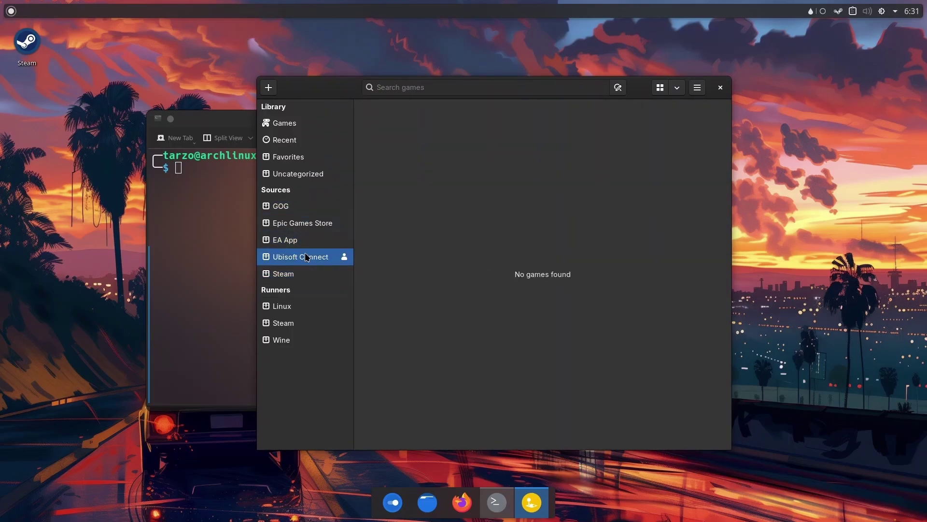
{"action": "left_click", "coordinate": [306, 245]}
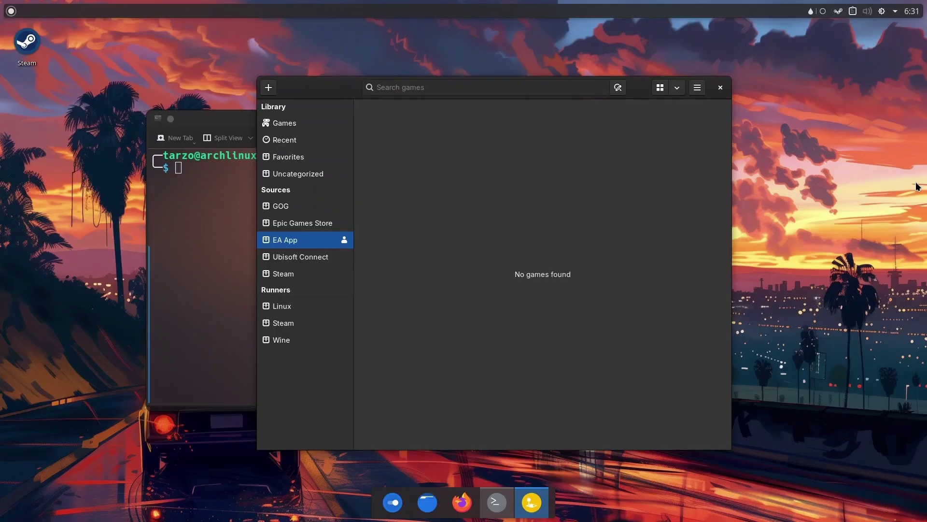
{"action": "left_click", "coordinate": [215, 192]}
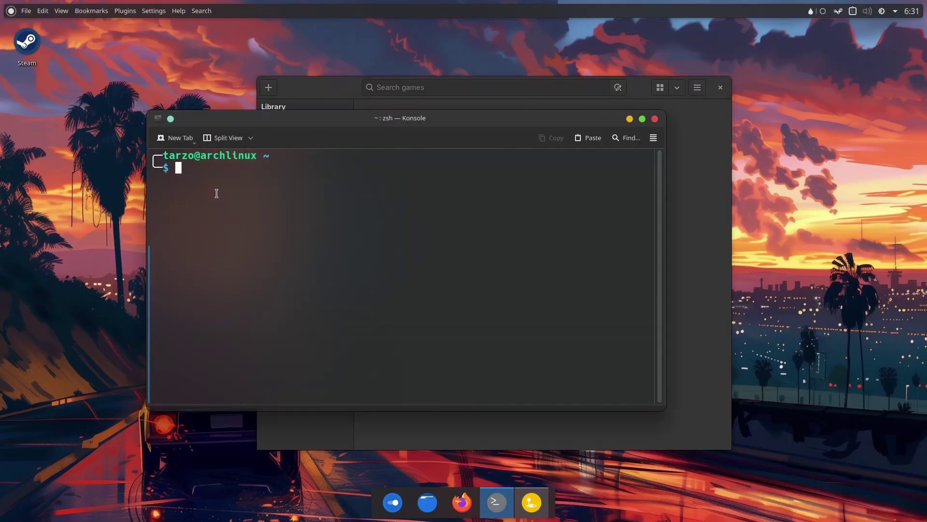
{"action": "left_click", "coordinate": [586, 83]}
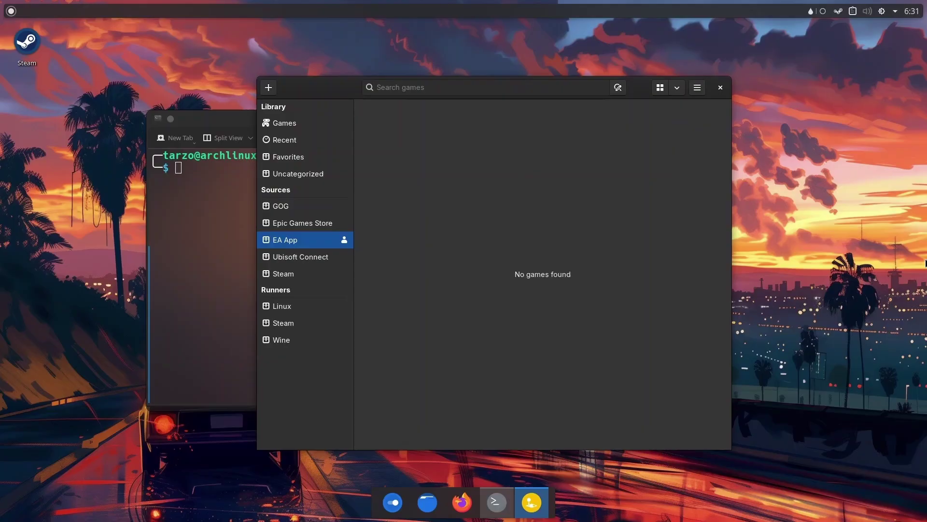